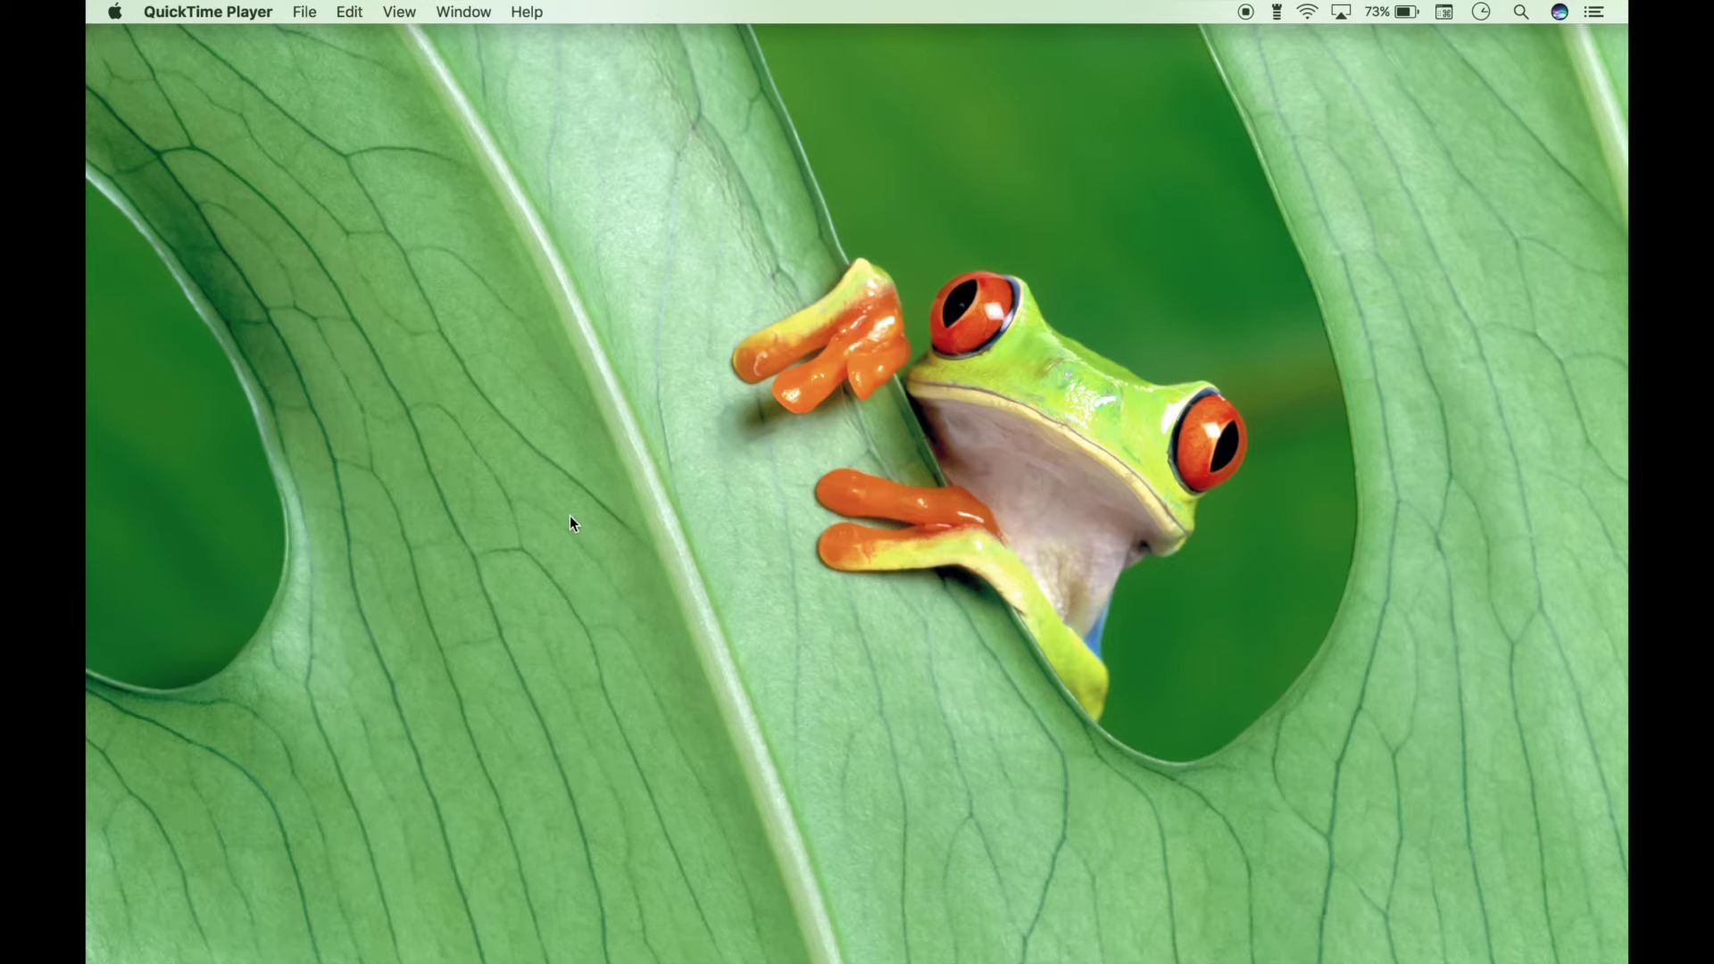
Launch Safari from the Dock to reach the Google home page.
{"action": "mouse_move", "coordinate": [527, 956]}
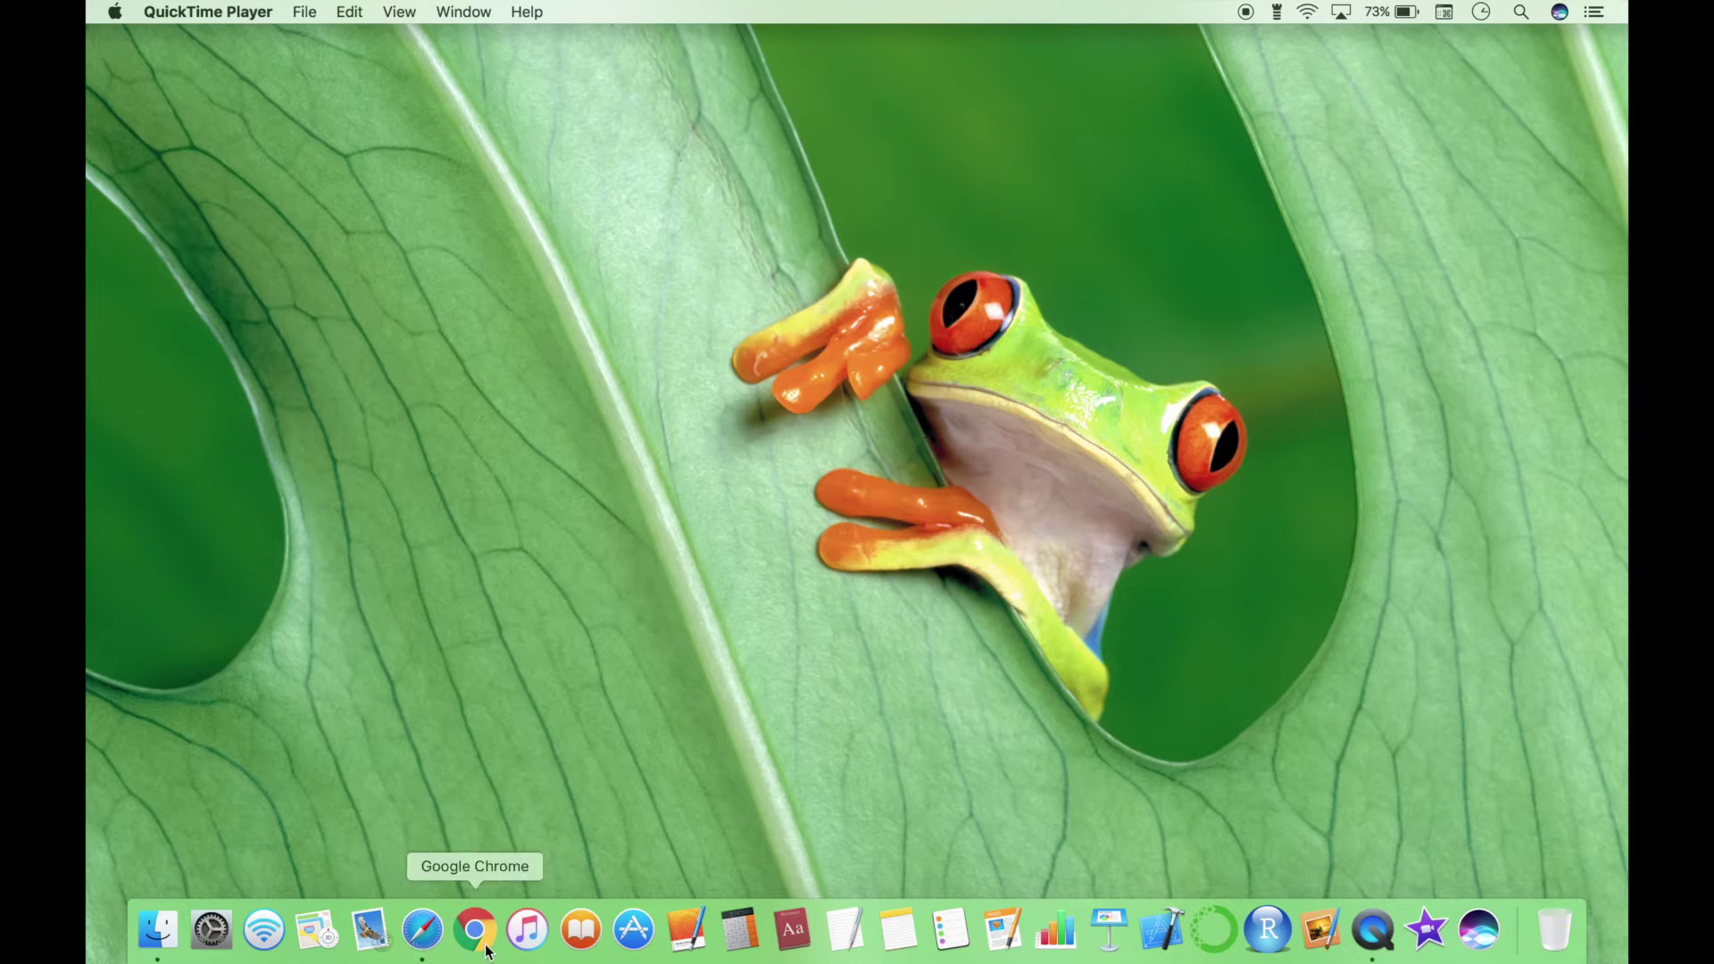
{"action": "left_click", "coordinate": [422, 933]}
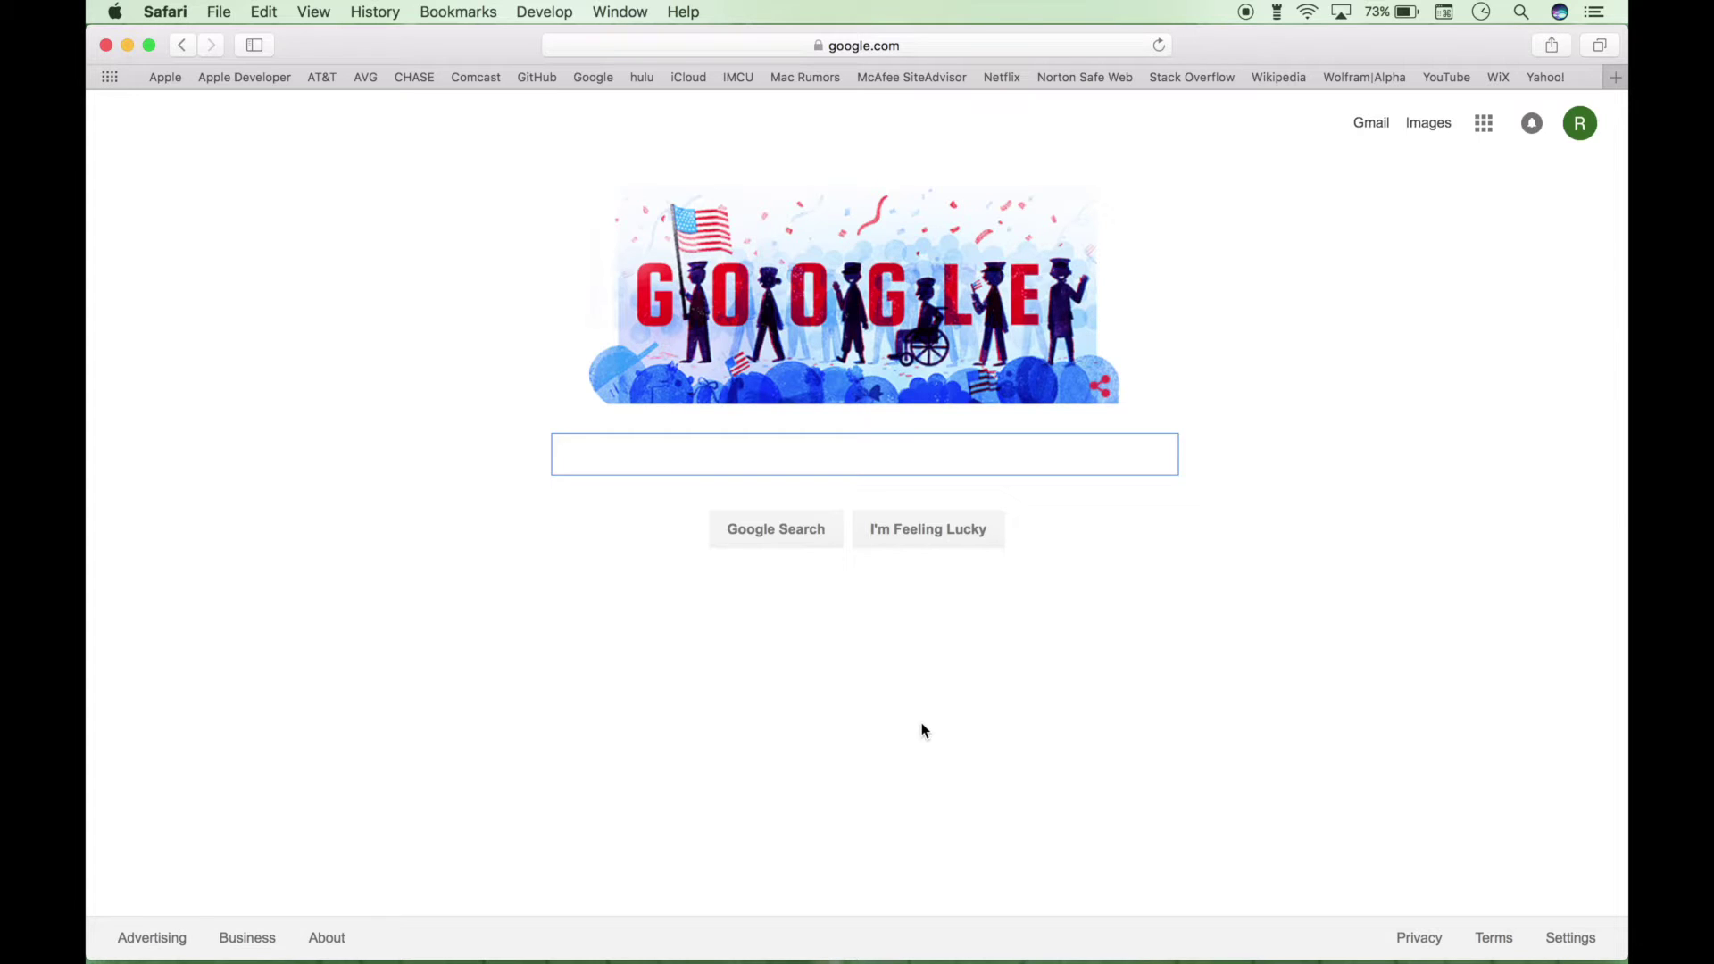
Browse the Google apps grid and the full product list, then go to Google Drive.
{"action": "left_click", "coordinate": [1483, 125]}
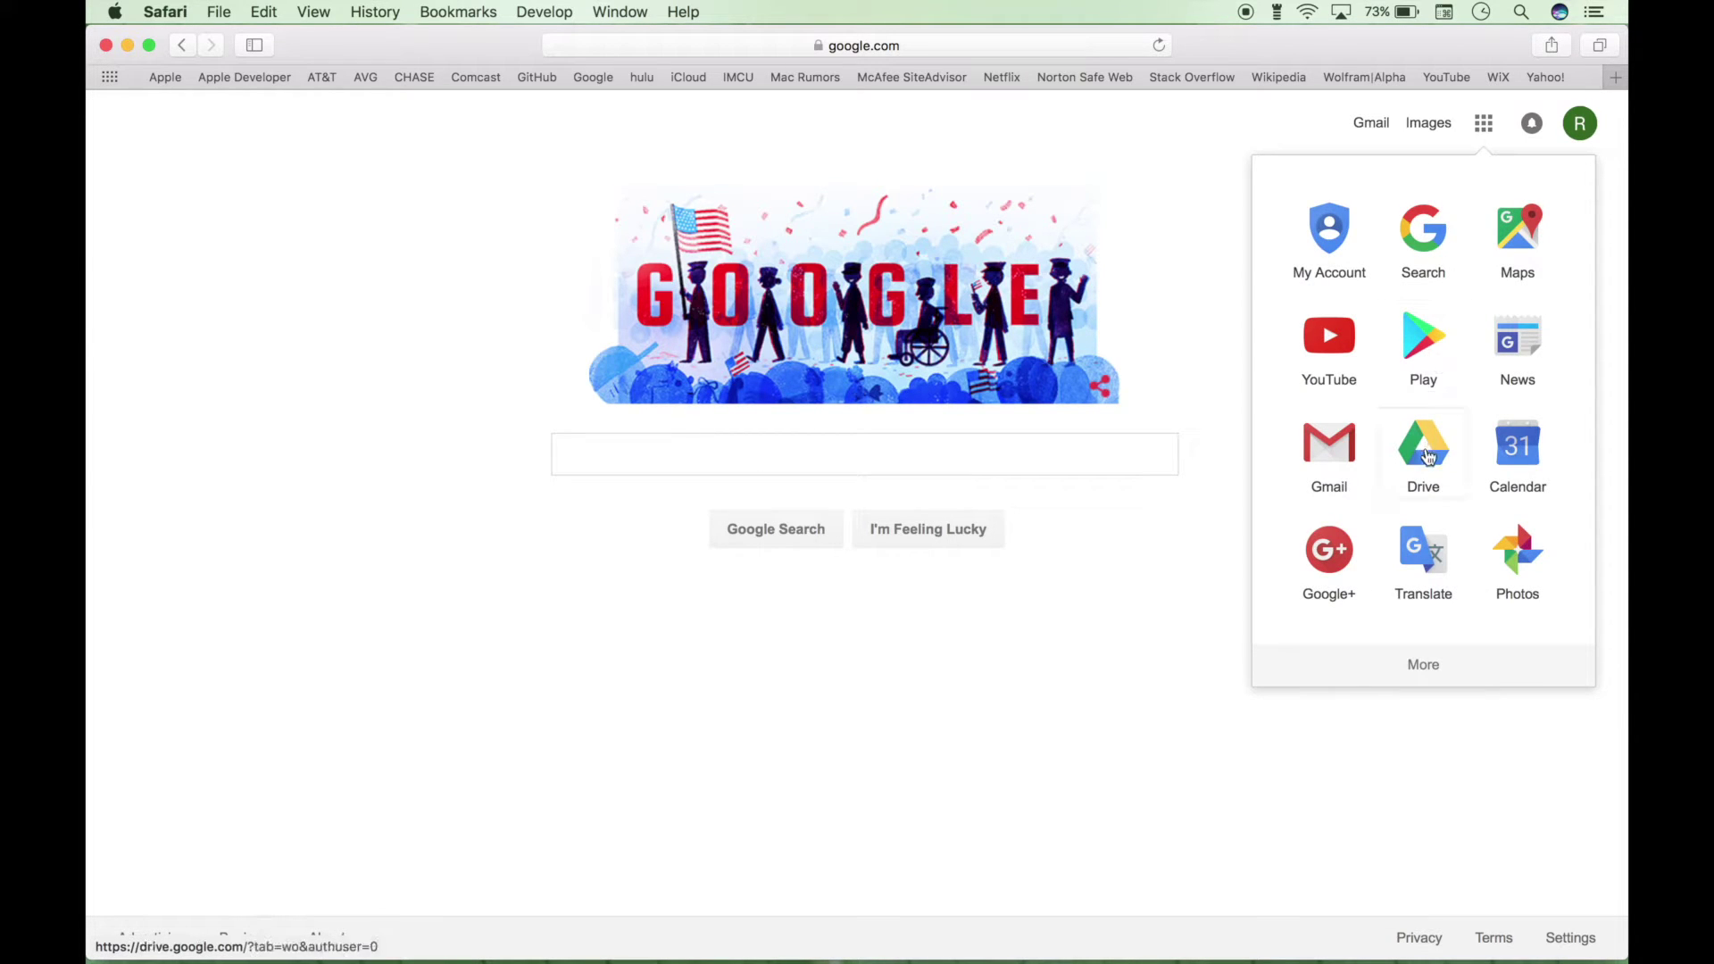
{"action": "left_click", "coordinate": [1424, 664]}
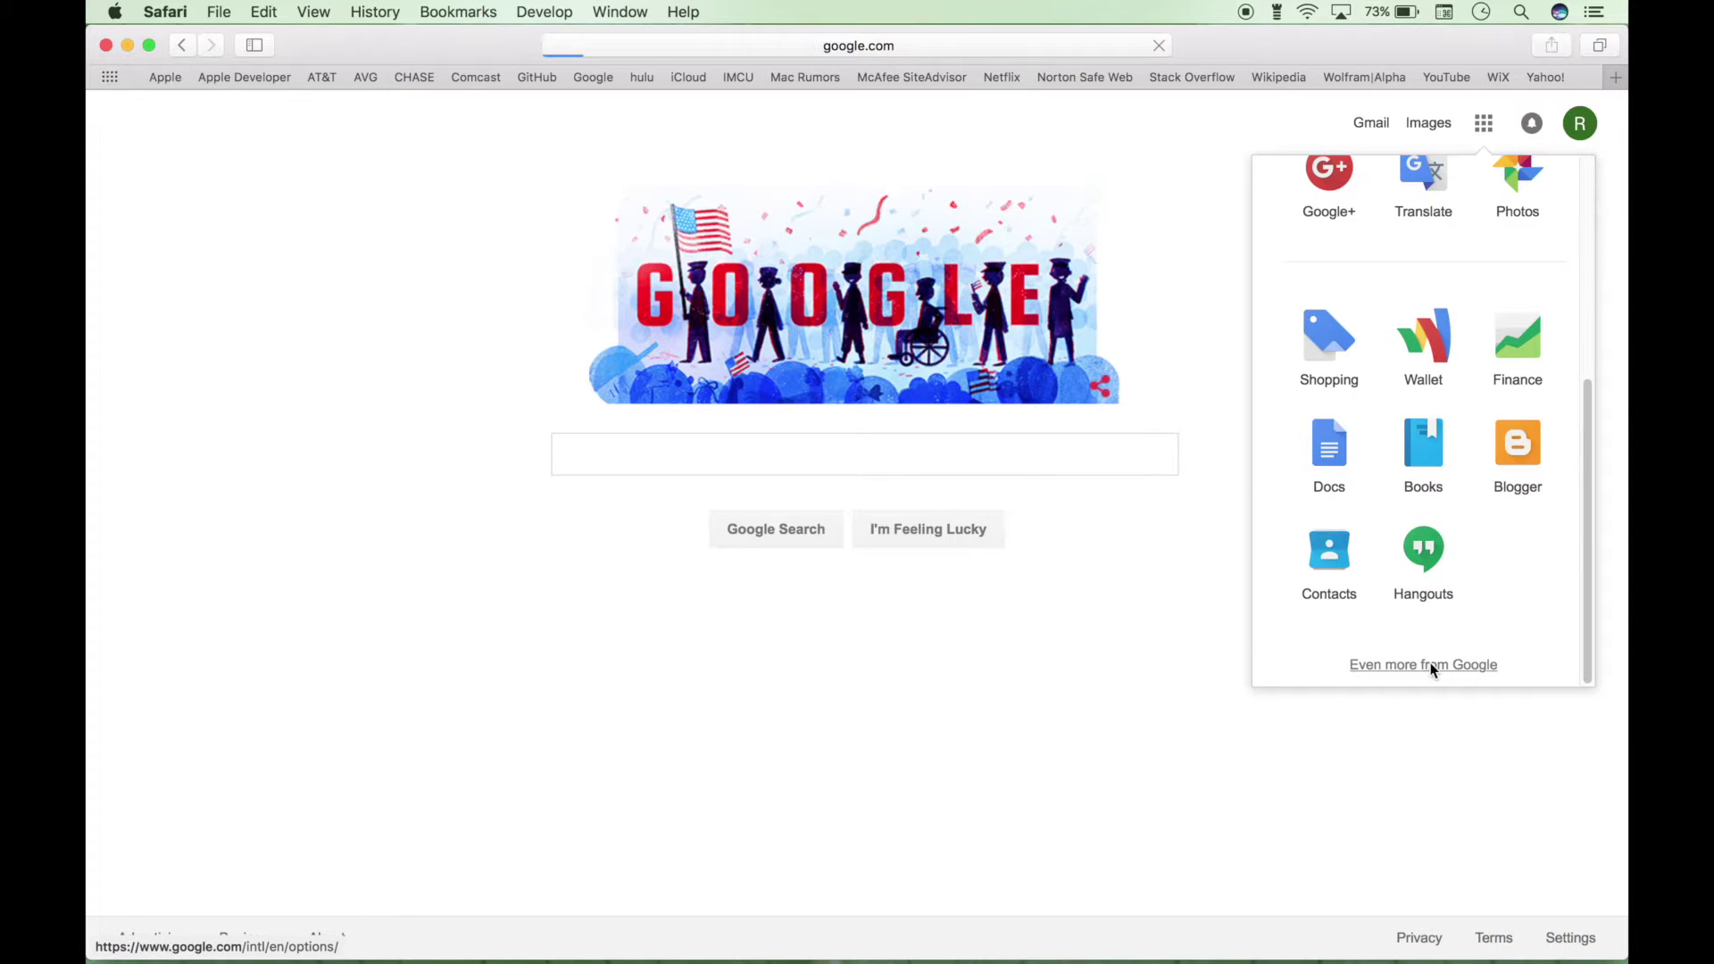
{"action": "scroll", "coordinate": [1245, 536], "scroll_direction": "down", "scroll_amount": 10}
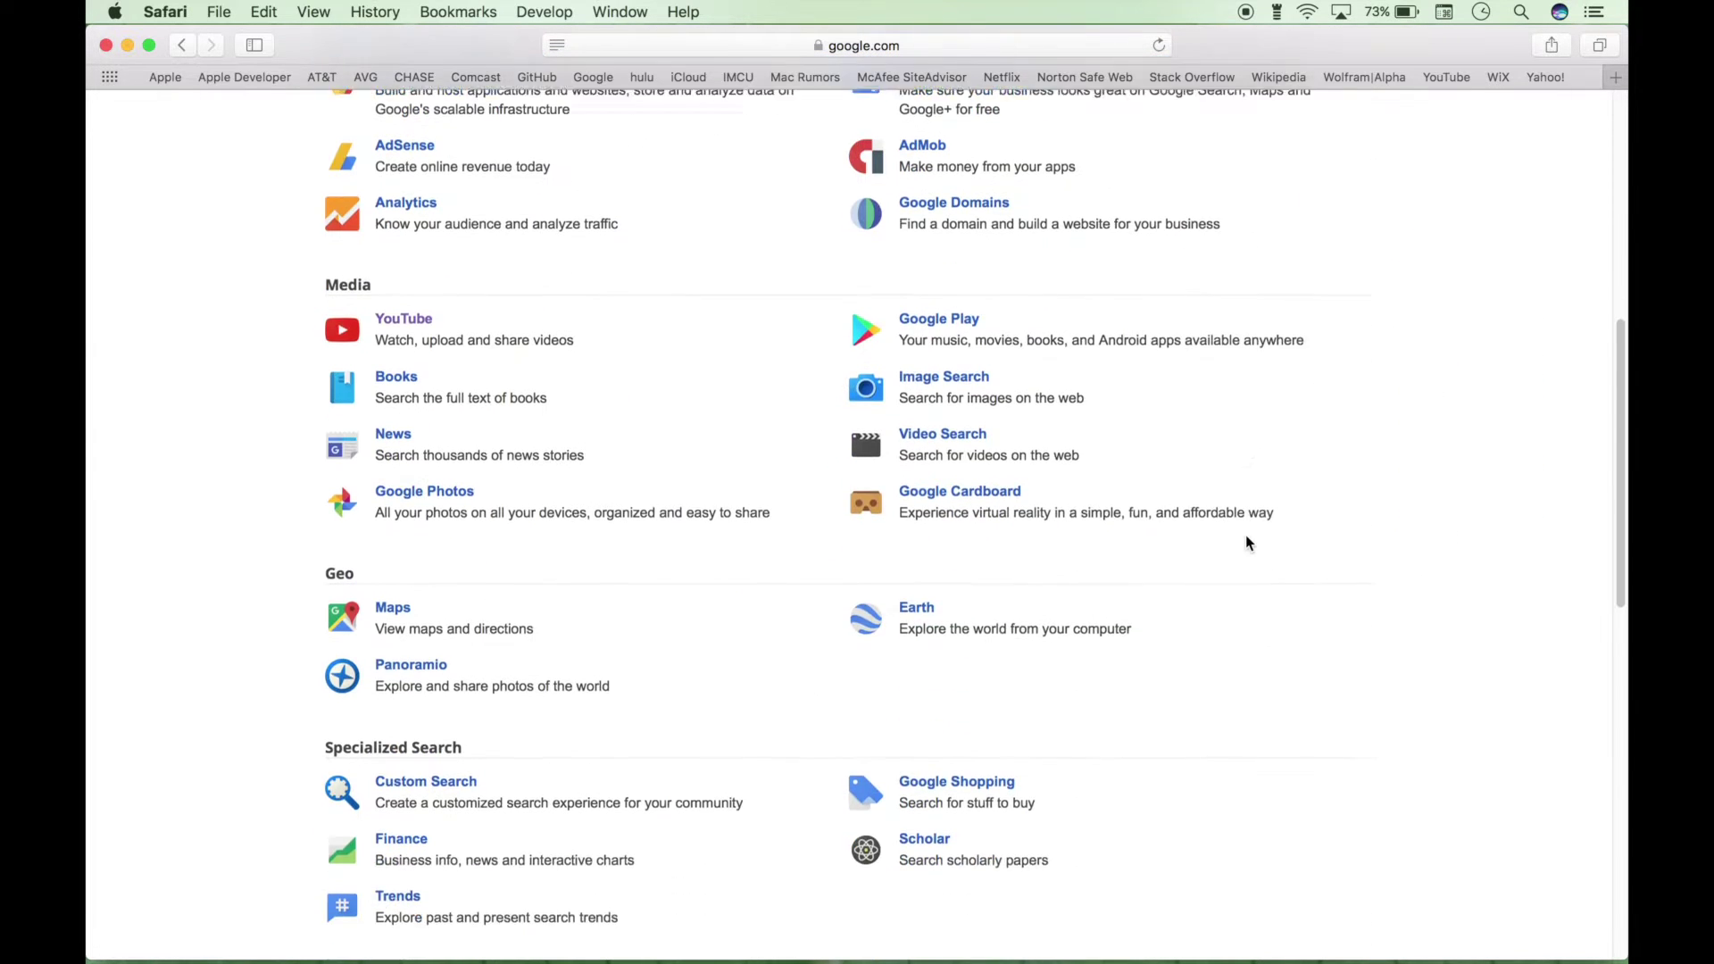
{"action": "scroll", "coordinate": [1246, 542], "scroll_direction": "down", "scroll_amount": 10}
{"action": "scroll", "coordinate": [1245, 542], "scroll_direction": "up", "scroll_amount": 2}
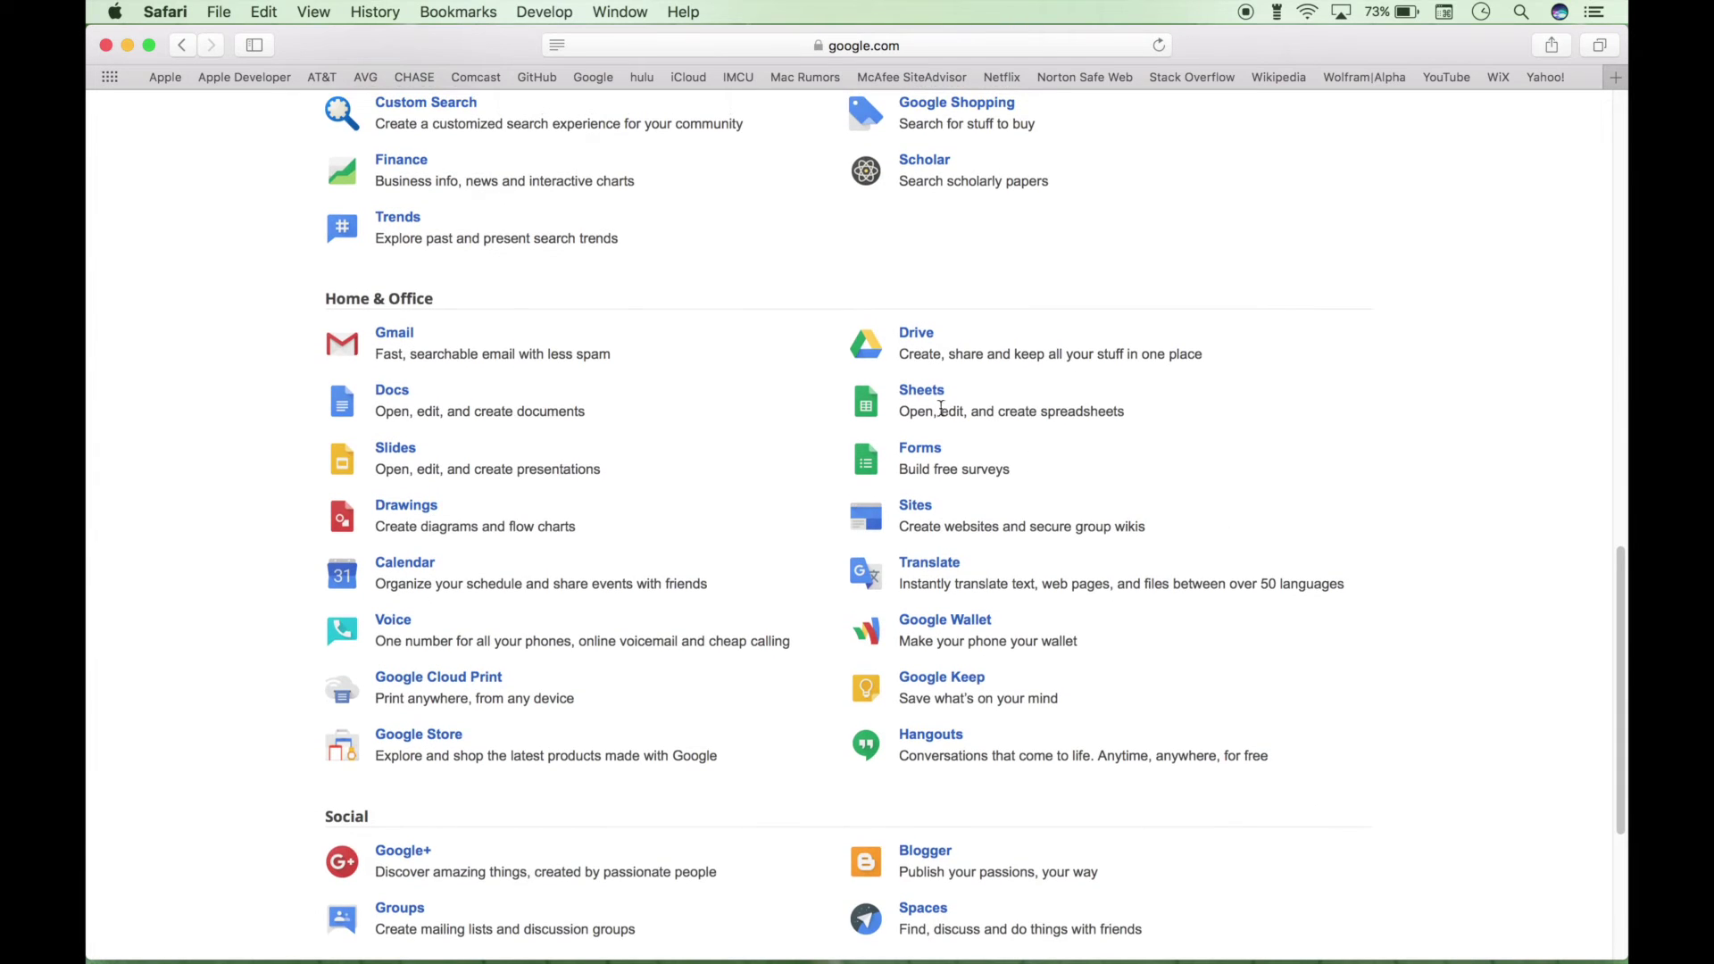
{"action": "scroll", "coordinate": [1186, 502], "scroll_direction": "up", "scroll_amount": 20}
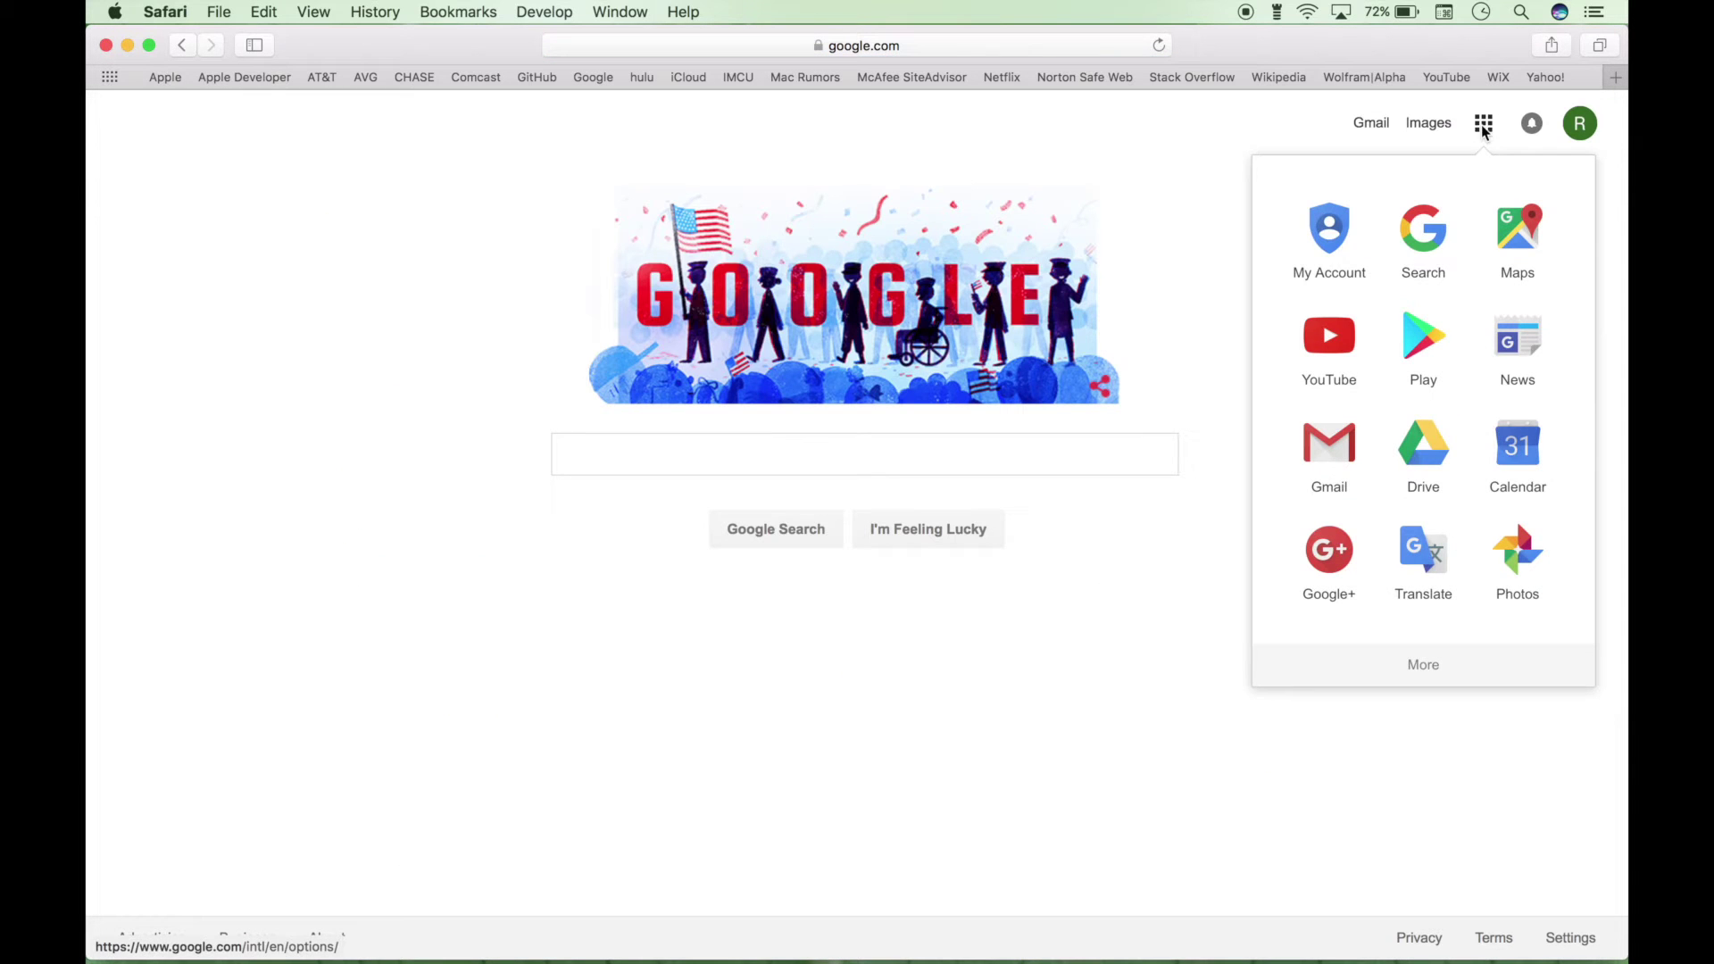
{"action": "left_click", "coordinate": [1427, 447]}
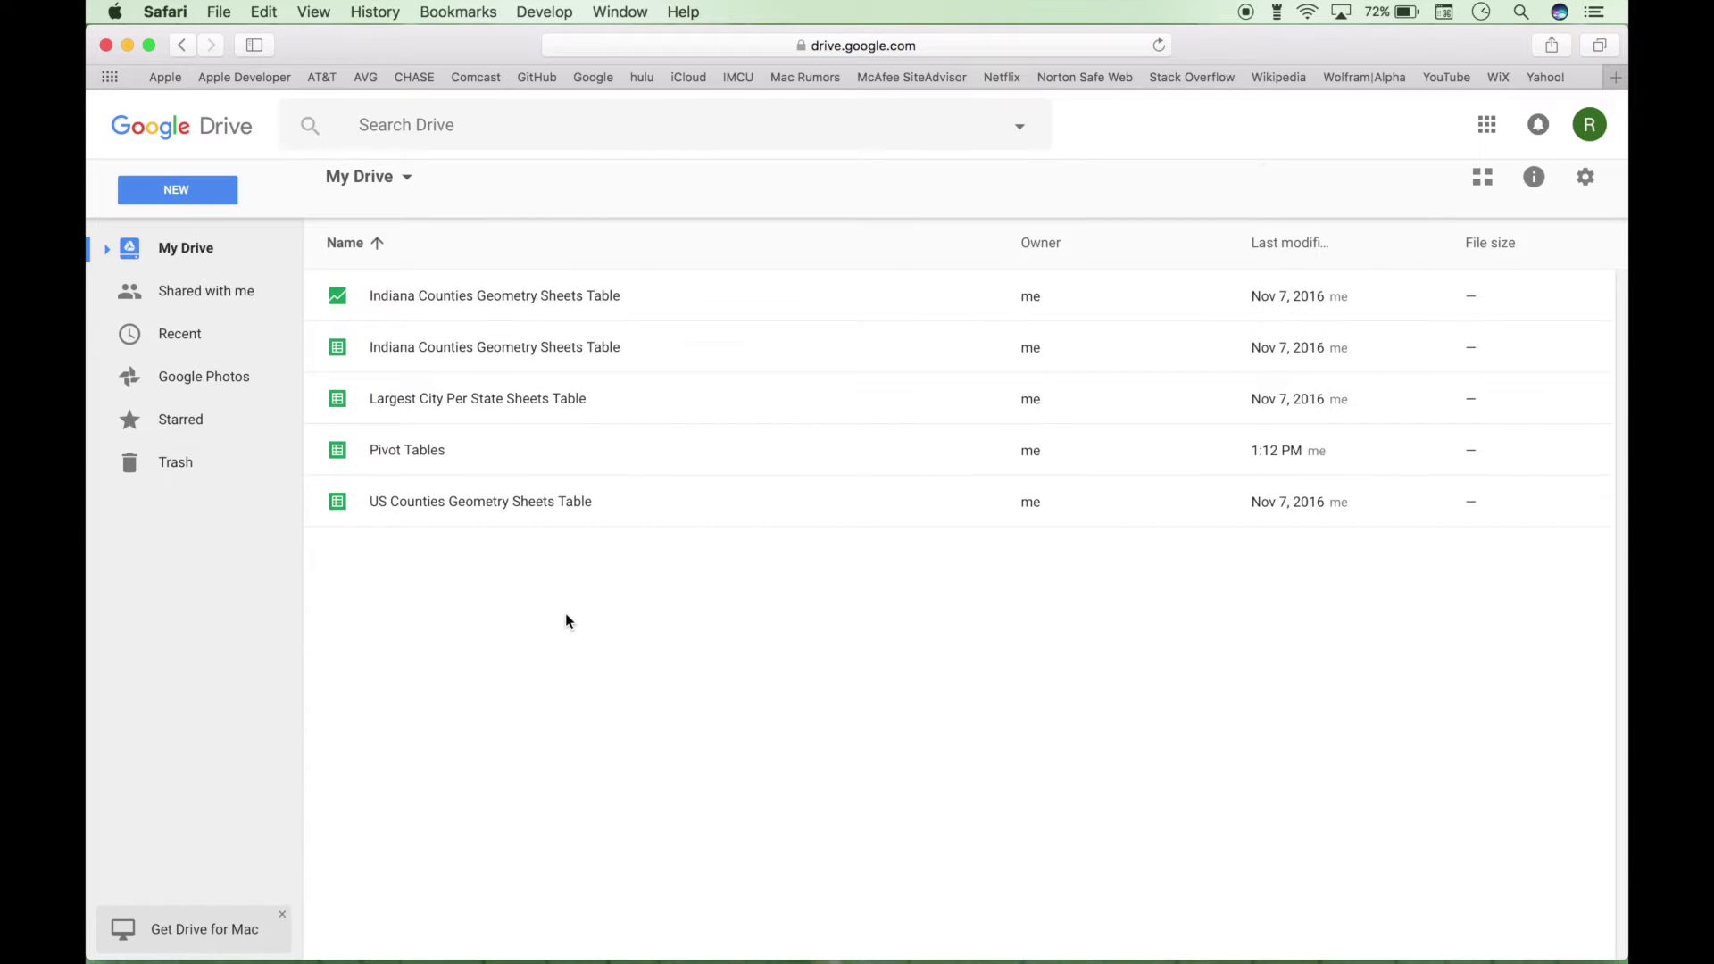
Start a new blank Google Sheets spreadsheet from Drive, then close the Untitled spreadsheet.
{"action": "left_click", "coordinate": [216, 196]}
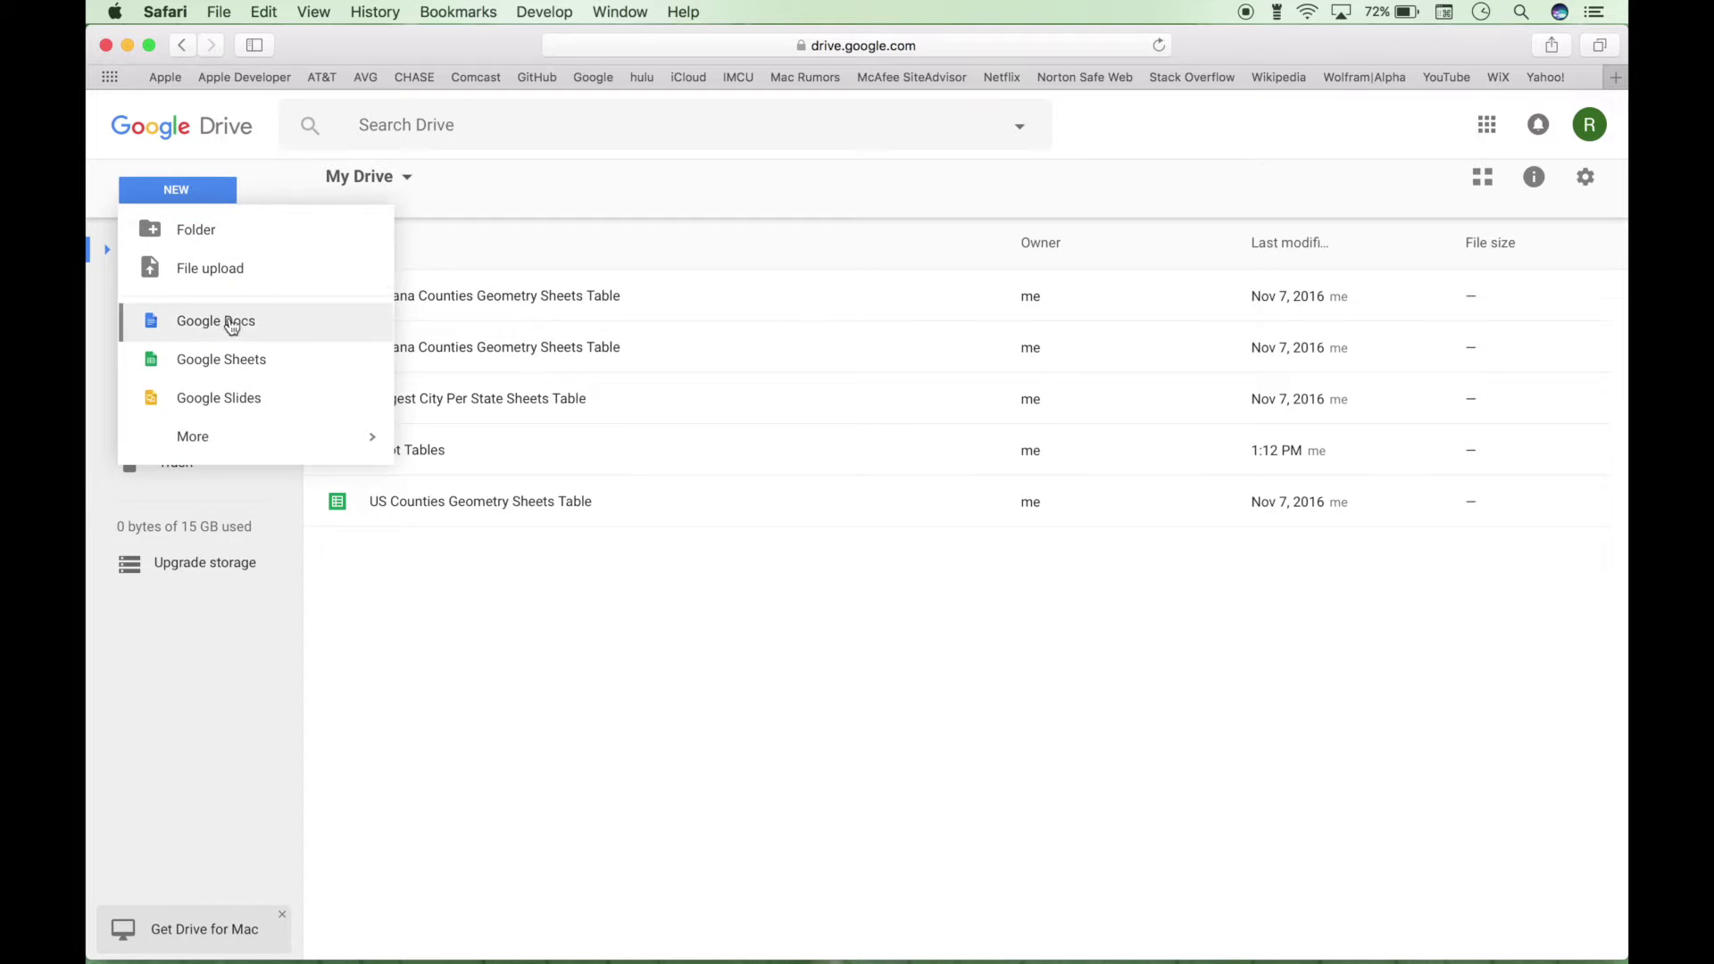
{"action": "left_click", "coordinate": [234, 362]}
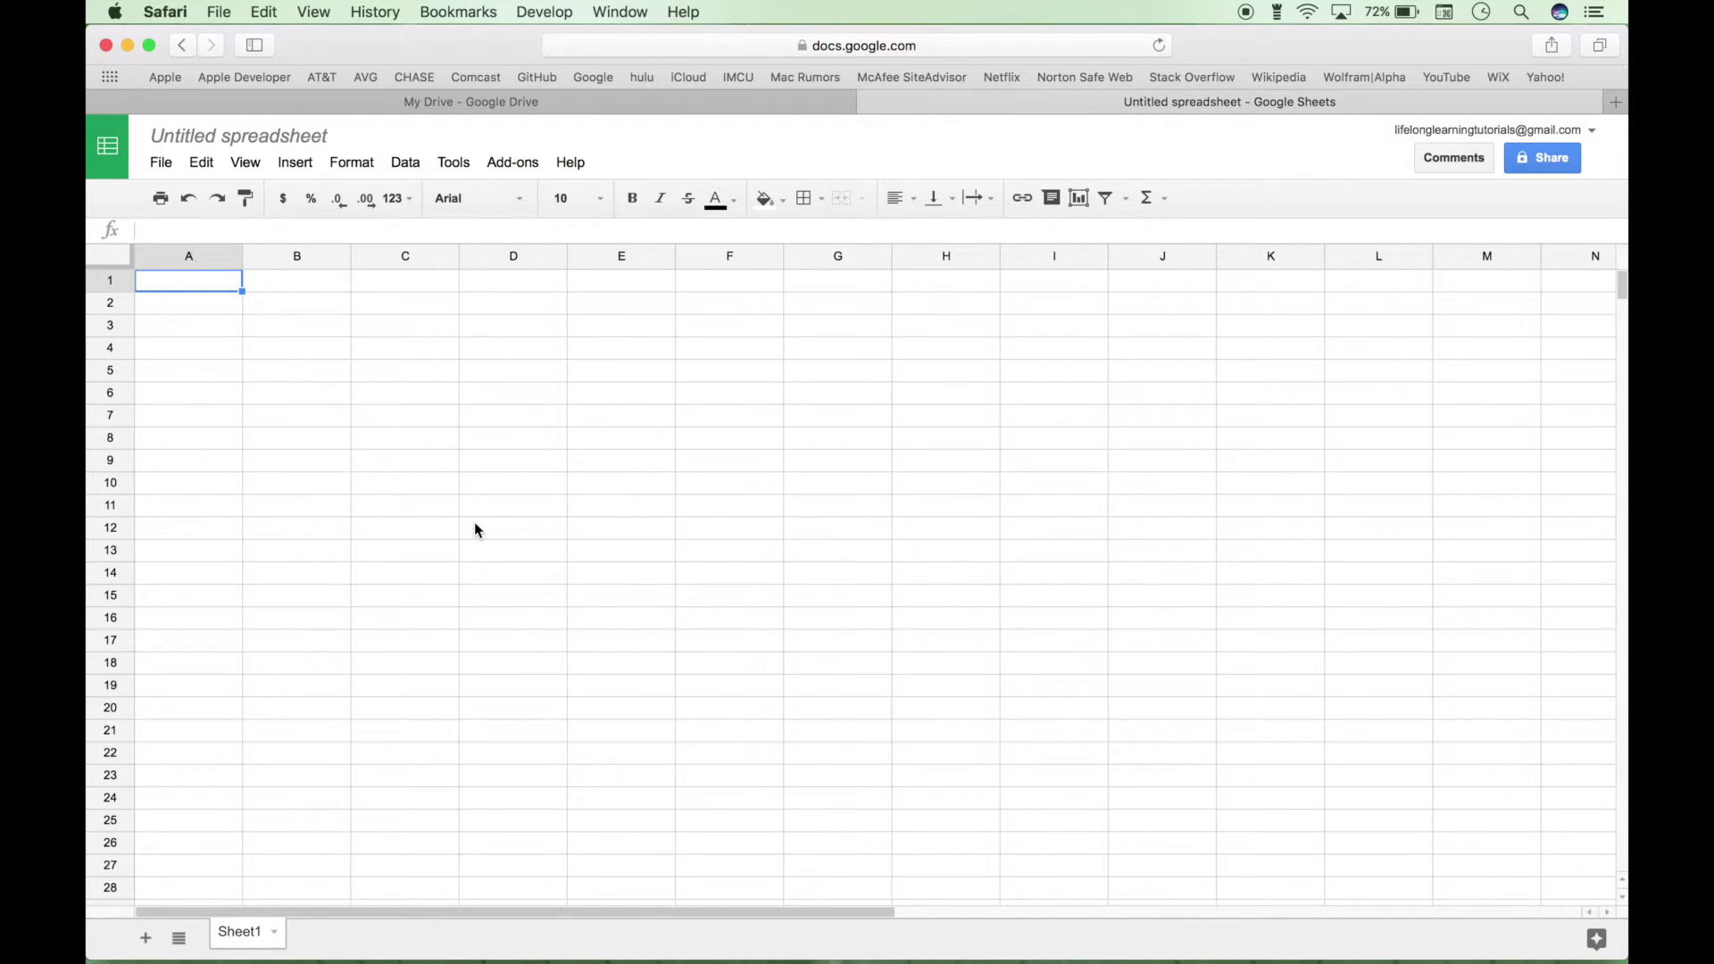
{"action": "left_click", "coordinate": [870, 103]}
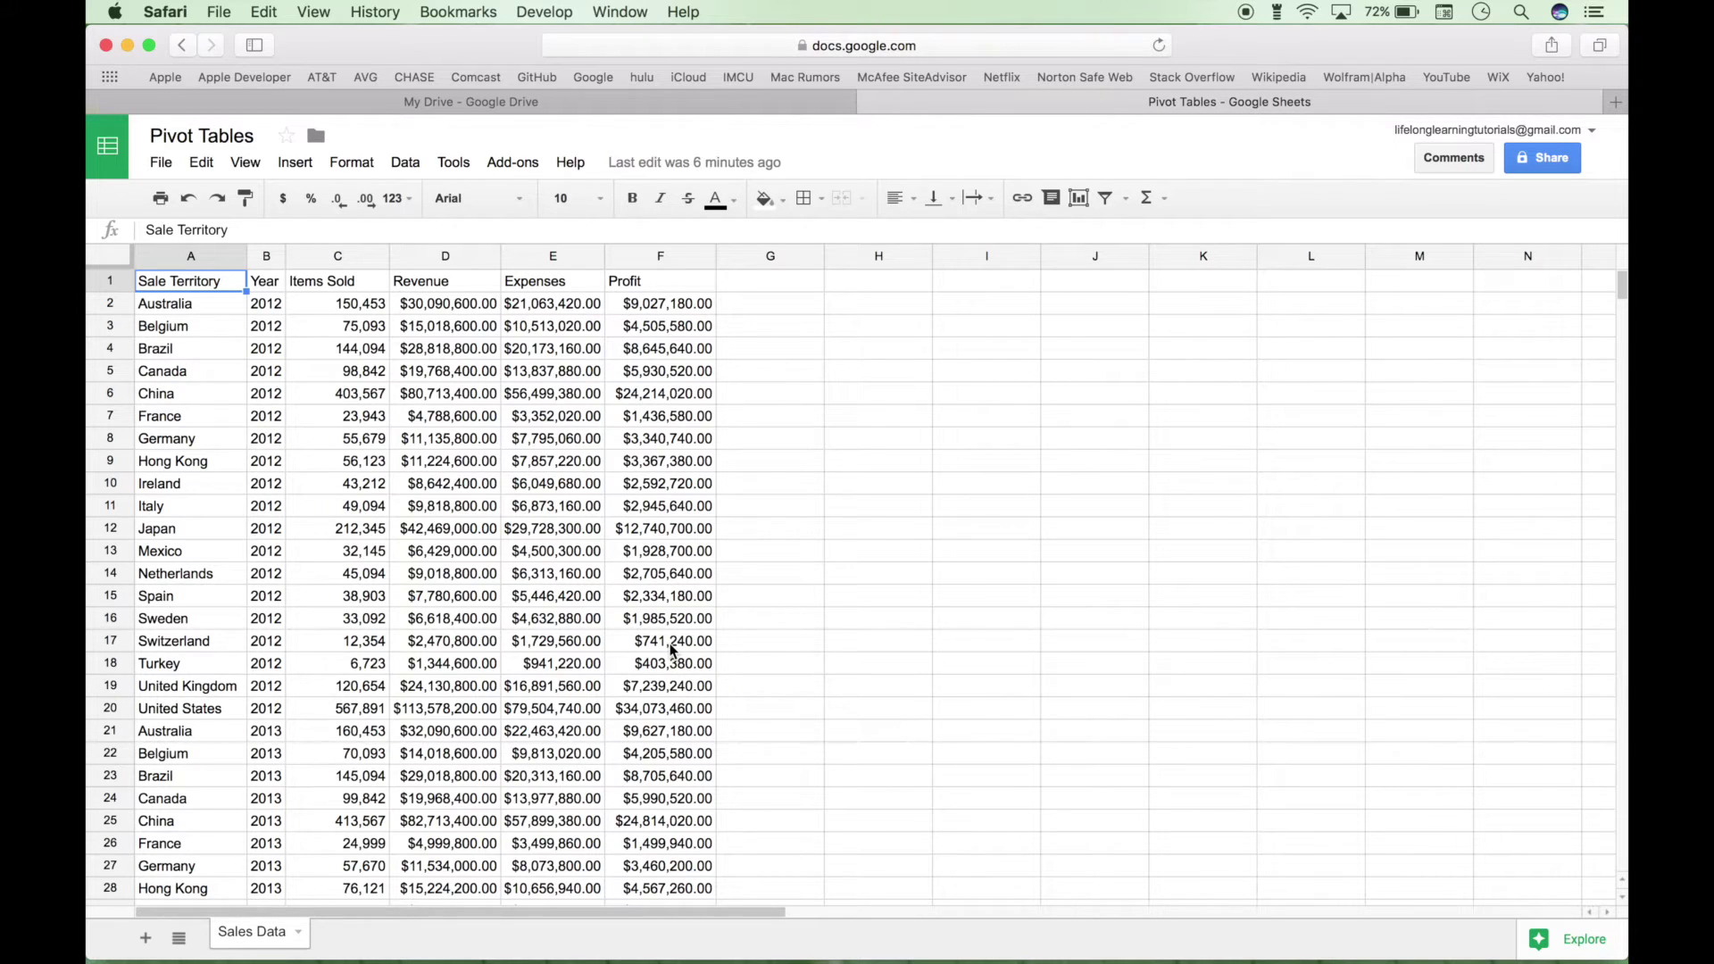
Select the whole Sales Data table from A1 to F77.
{"action": "key", "text": "shift+super+Right"}
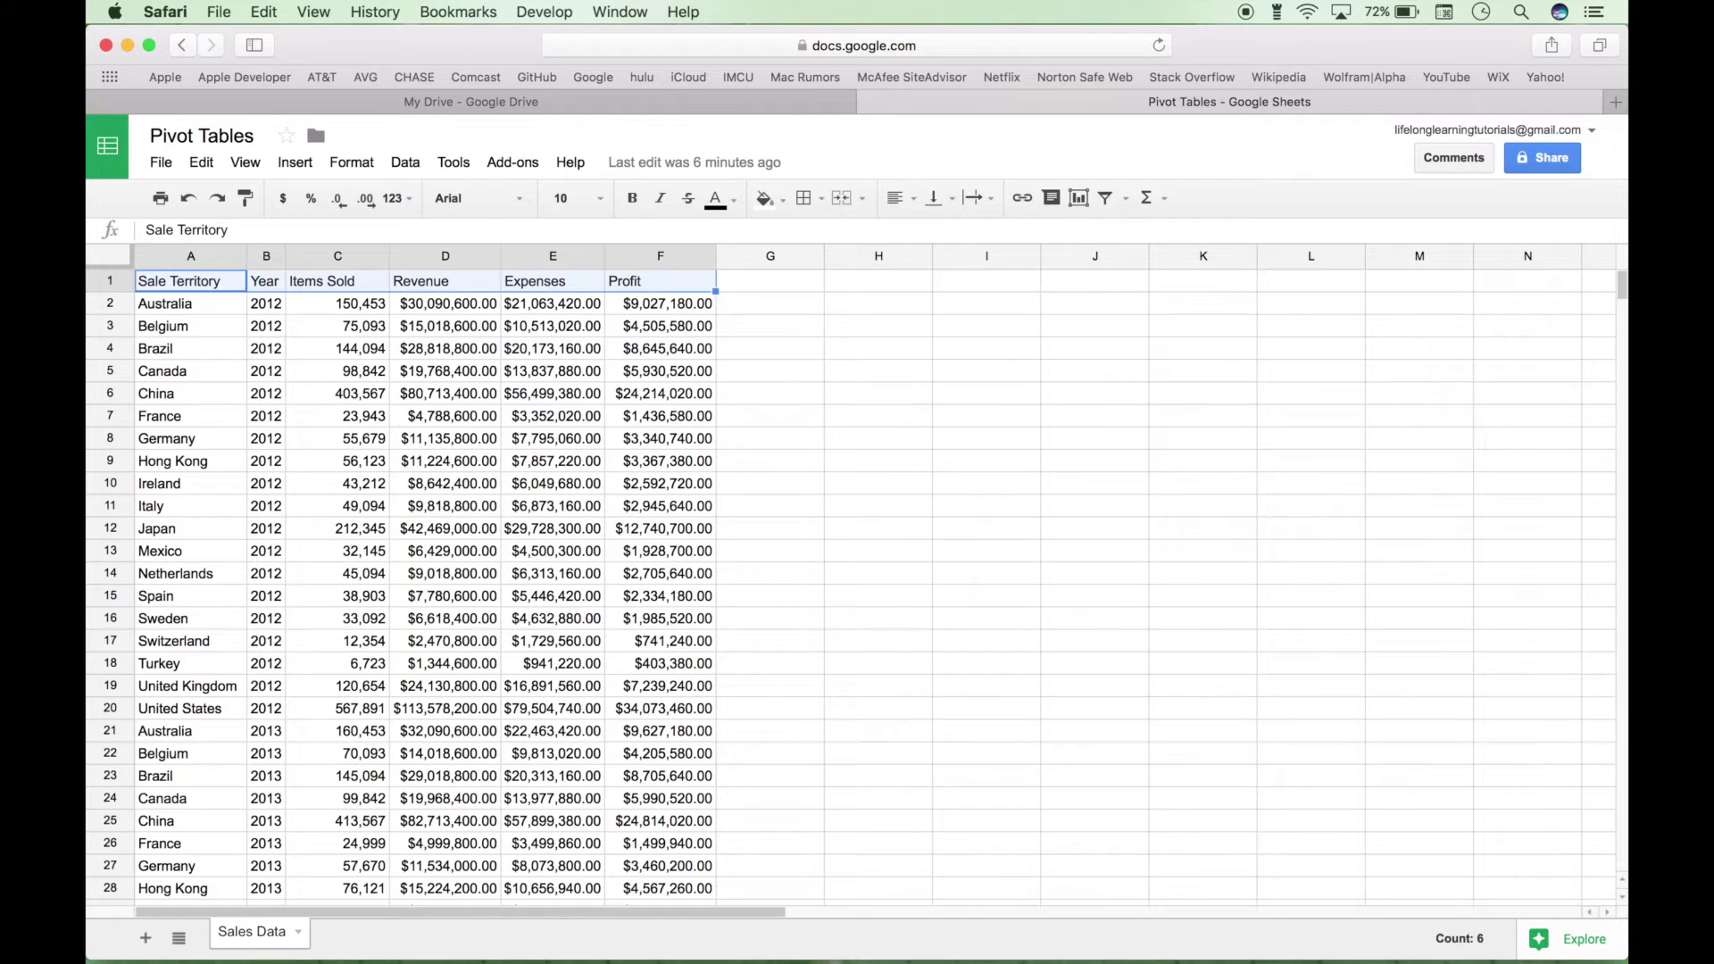
{"action": "key", "text": "shift+super+Down"}
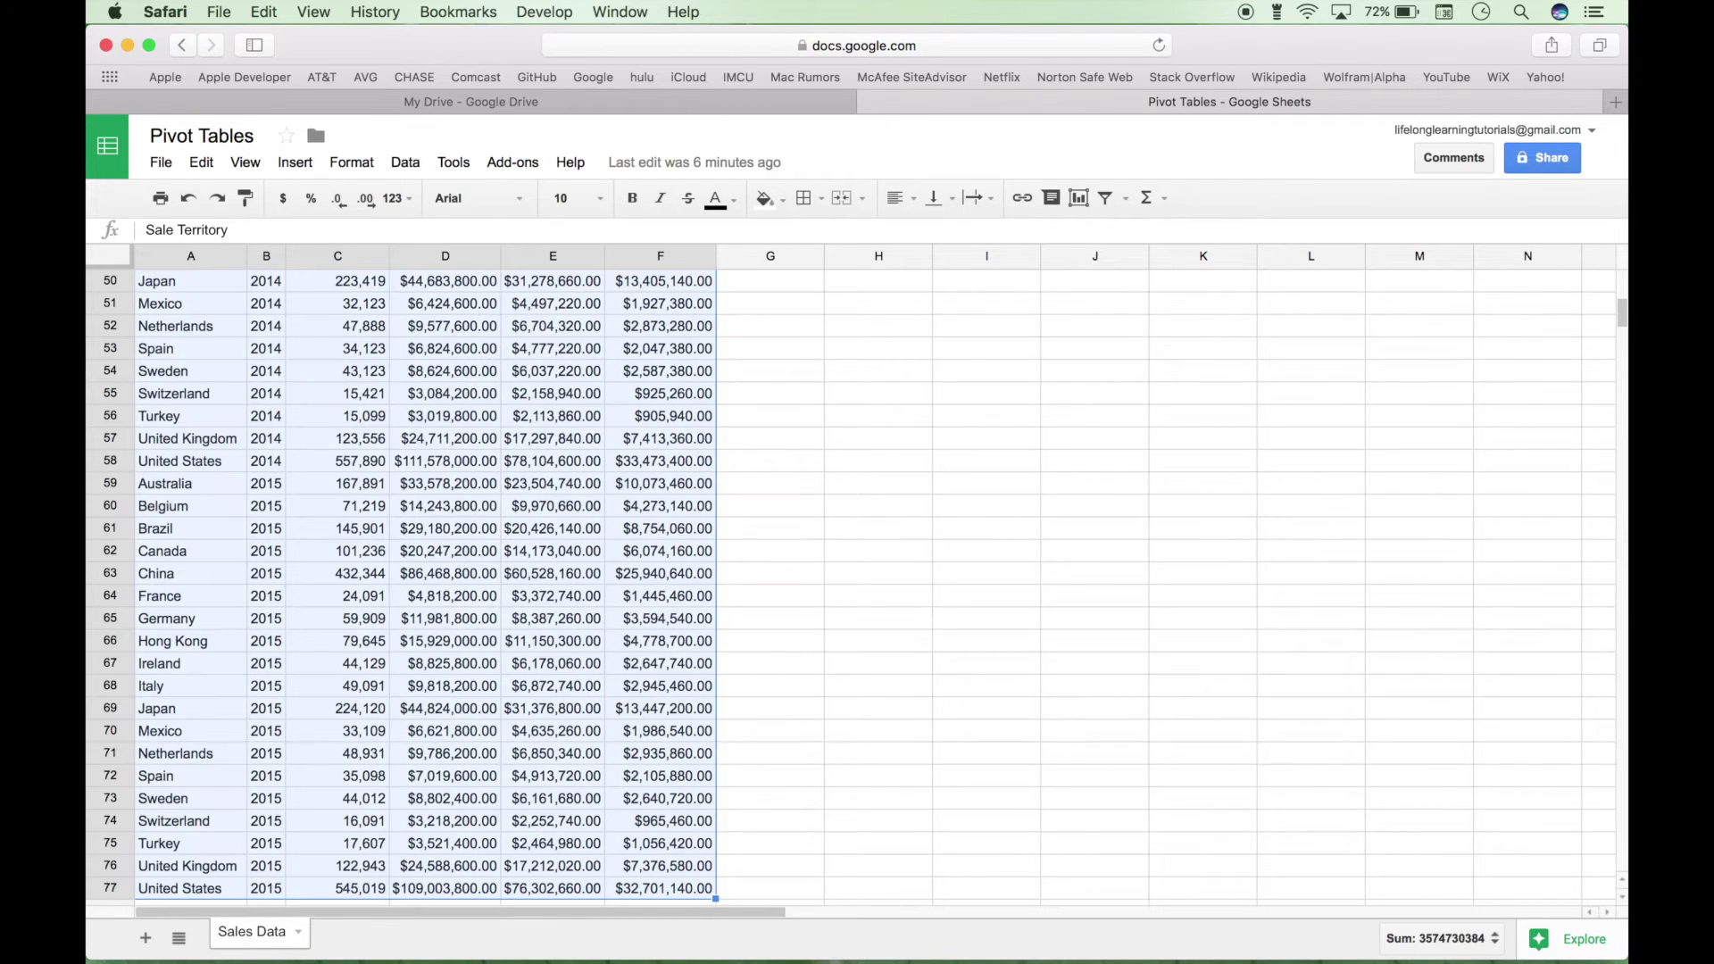
{"action": "scroll", "coordinate": [902, 478], "scroll_direction": "down", "scroll_amount": 5}
{"action": "scroll", "coordinate": [902, 480], "scroll_direction": "up", "scroll_amount": 12}
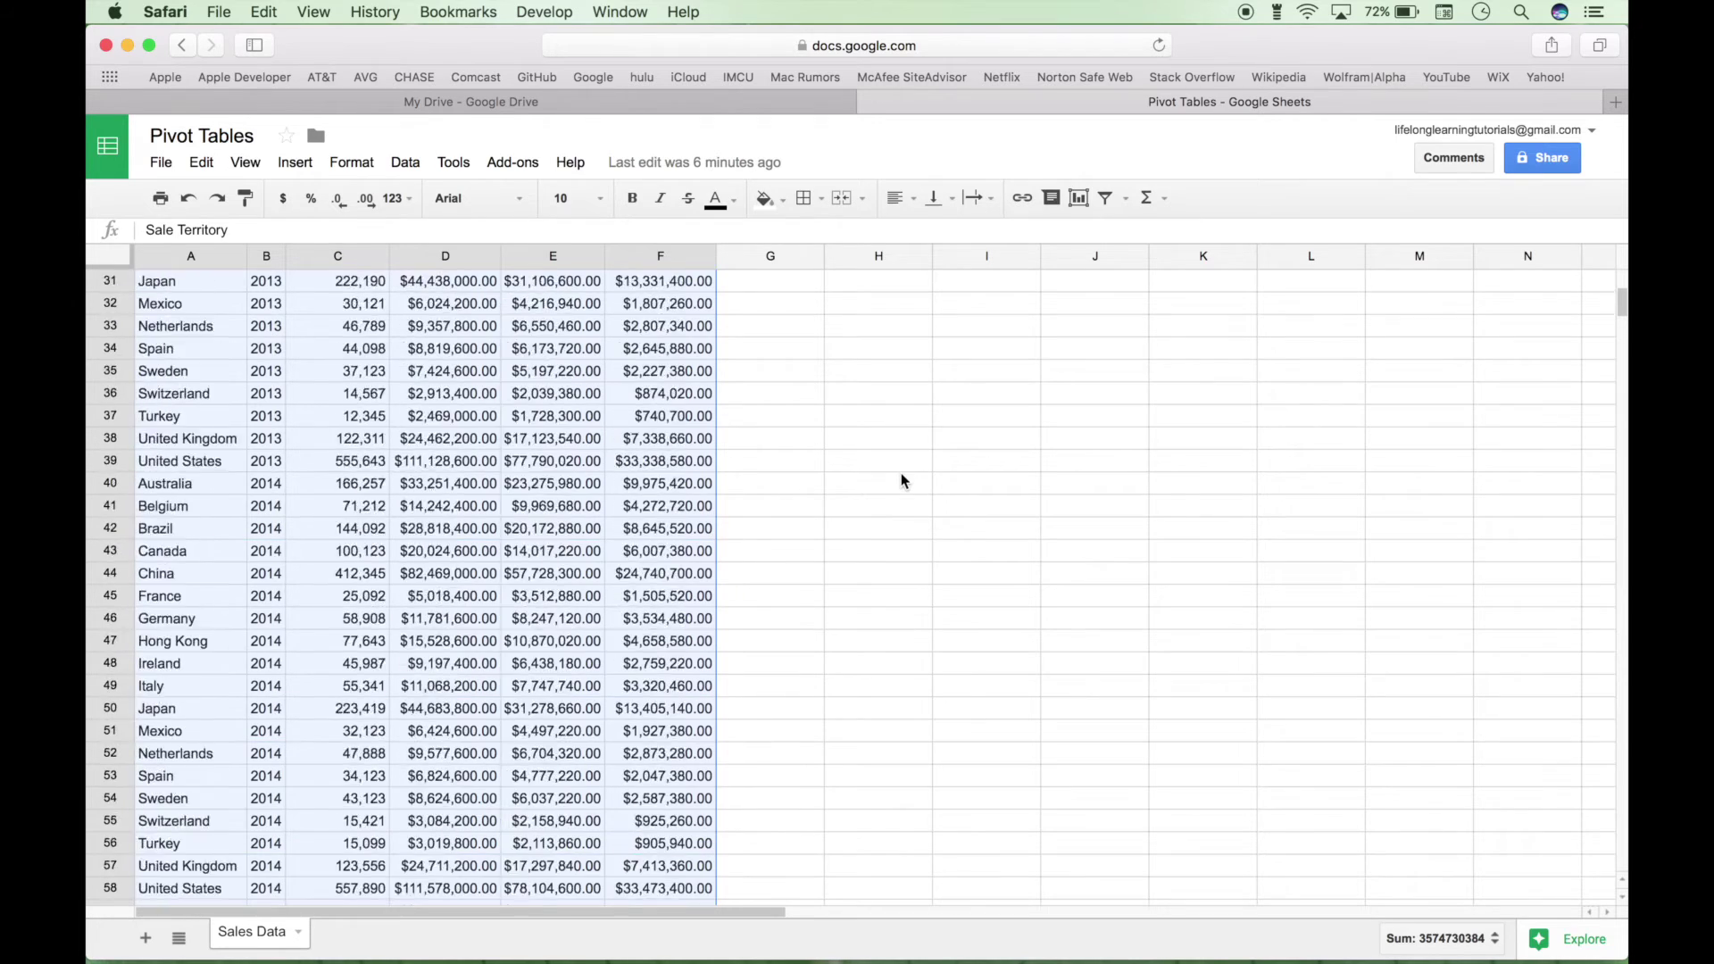
{"action": "scroll", "coordinate": [901, 480], "scroll_direction": "up", "scroll_amount": 4}
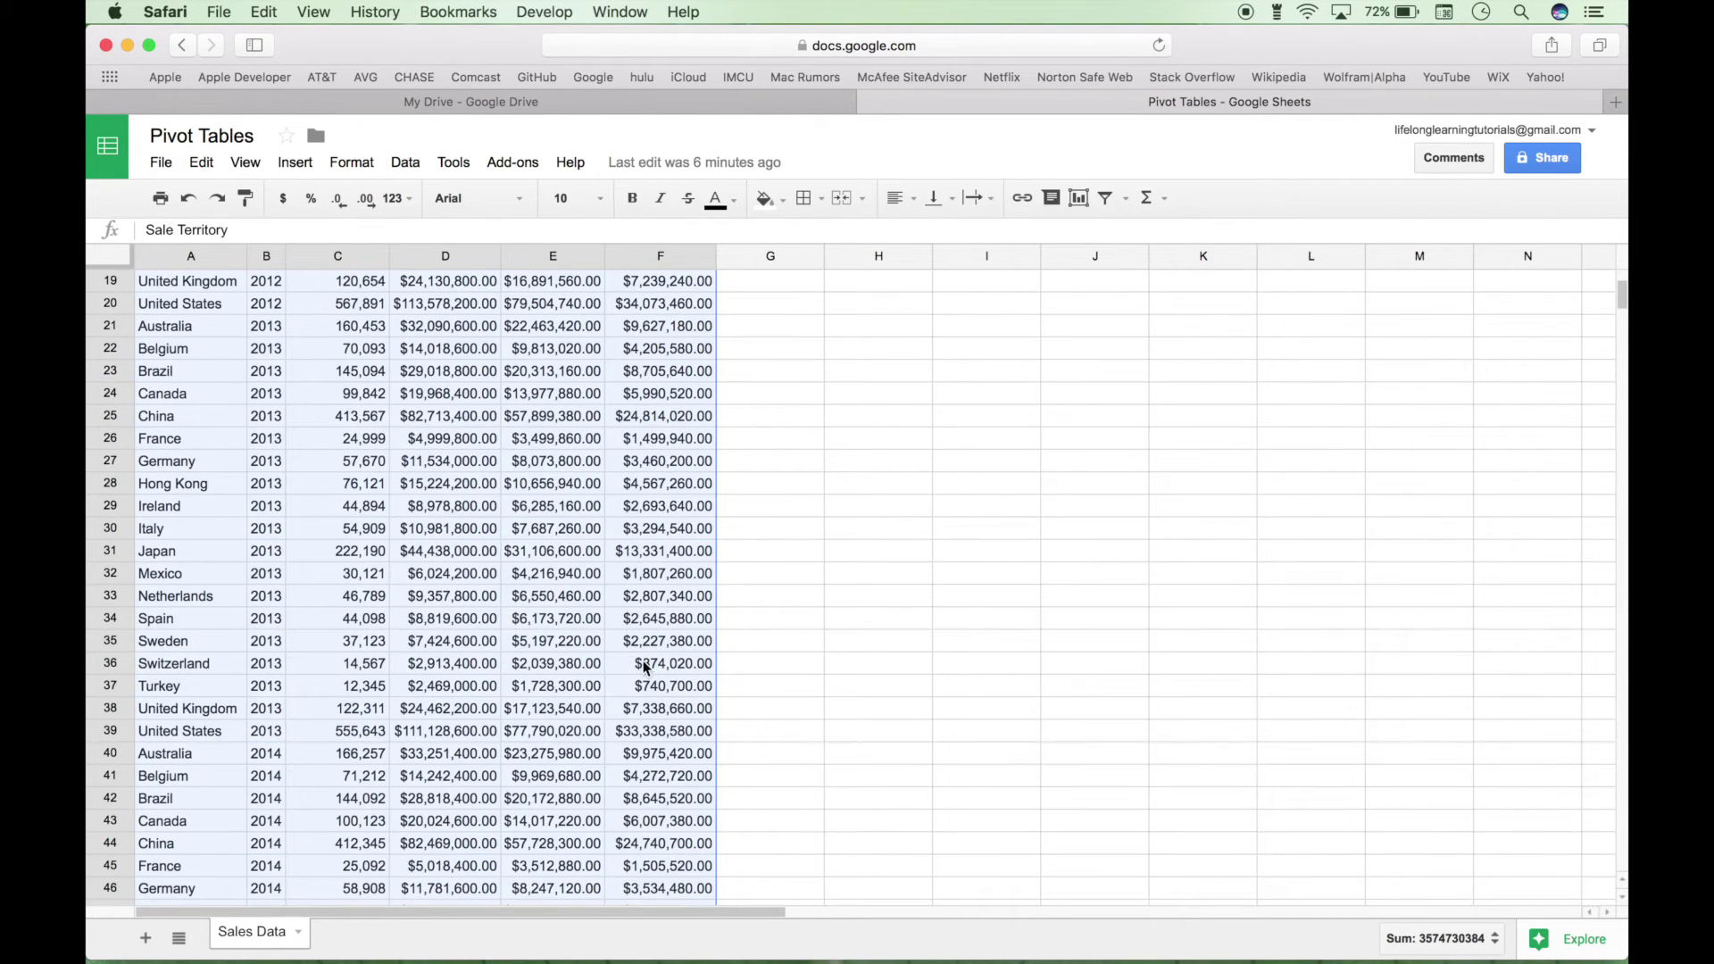
{"action": "scroll", "coordinate": [644, 667], "scroll_direction": "up", "scroll_amount": 6}
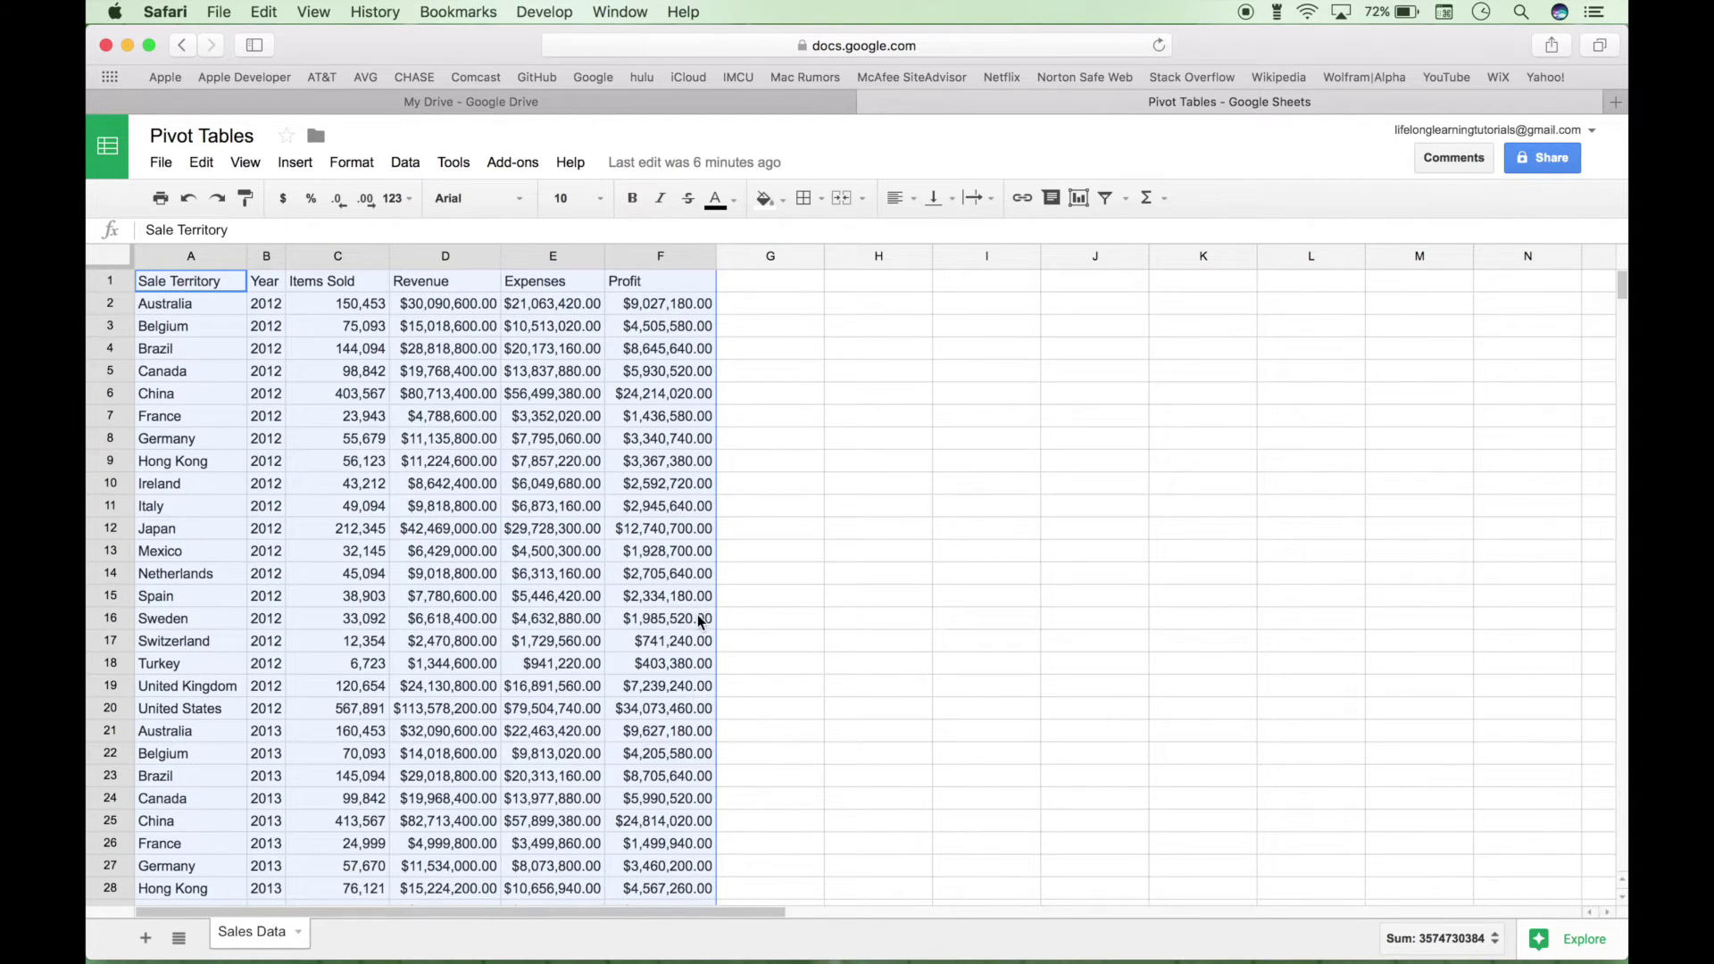
{"action": "left_click", "coordinate": [403, 166]}
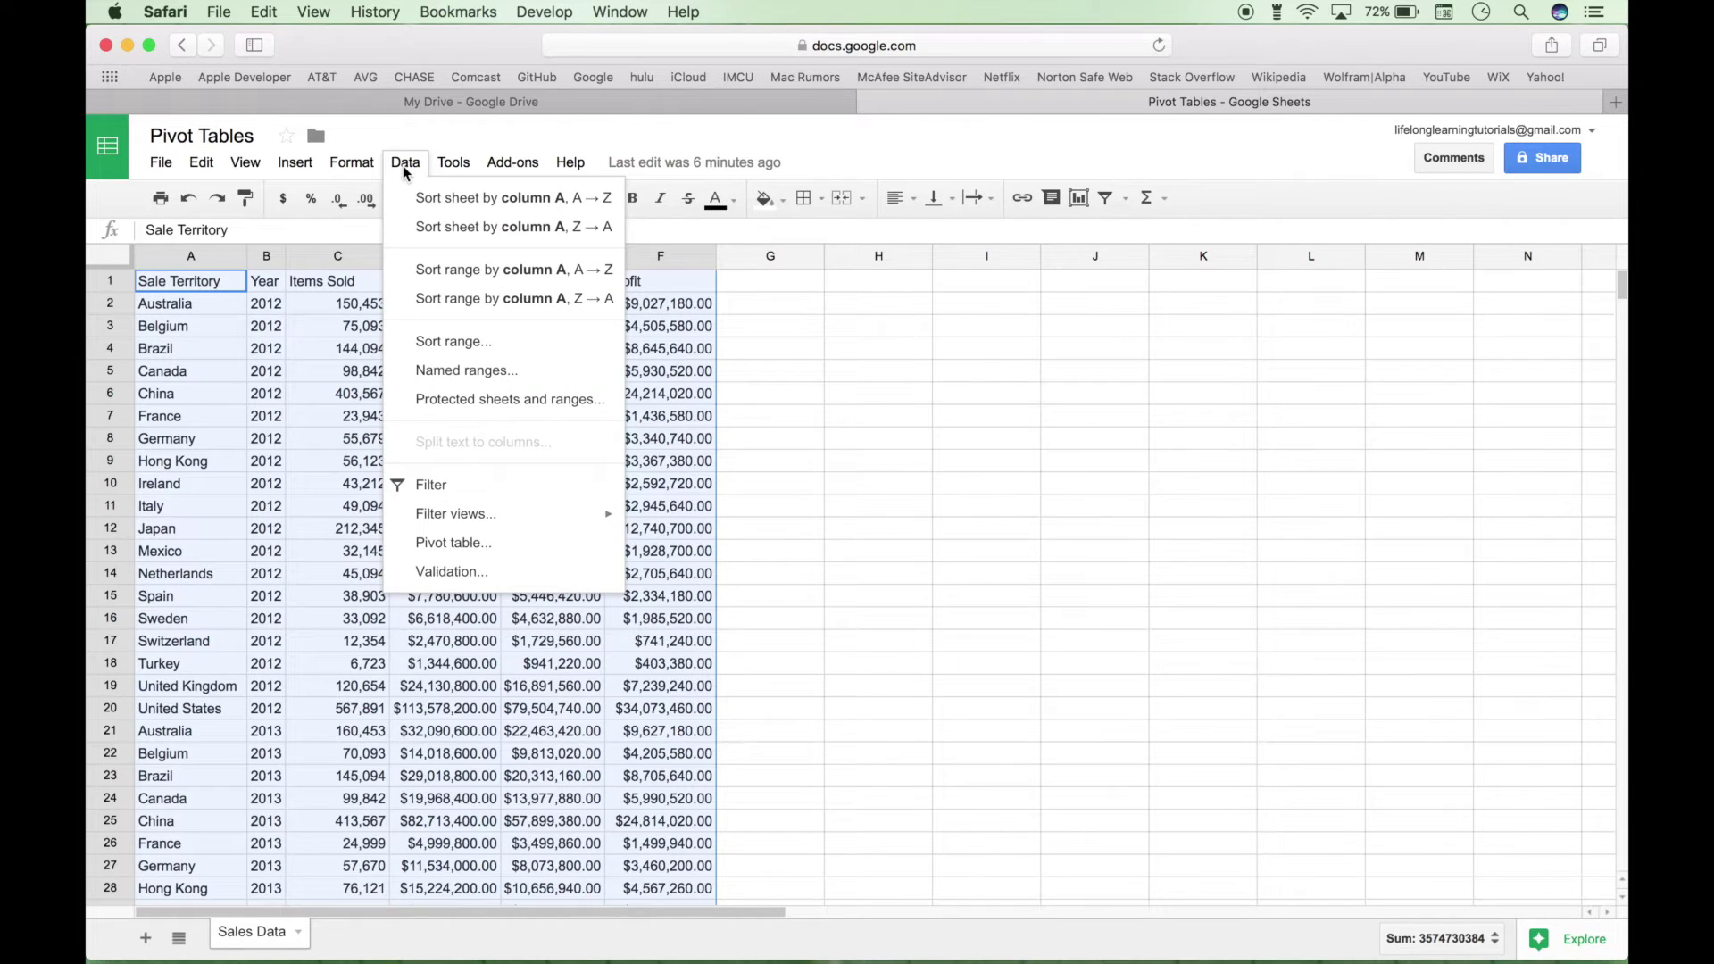
Insert a pivot table from 'Sales Data'!A1:F77 on a new Pivot Table 4 sheet.
{"action": "left_click", "coordinate": [444, 545]}
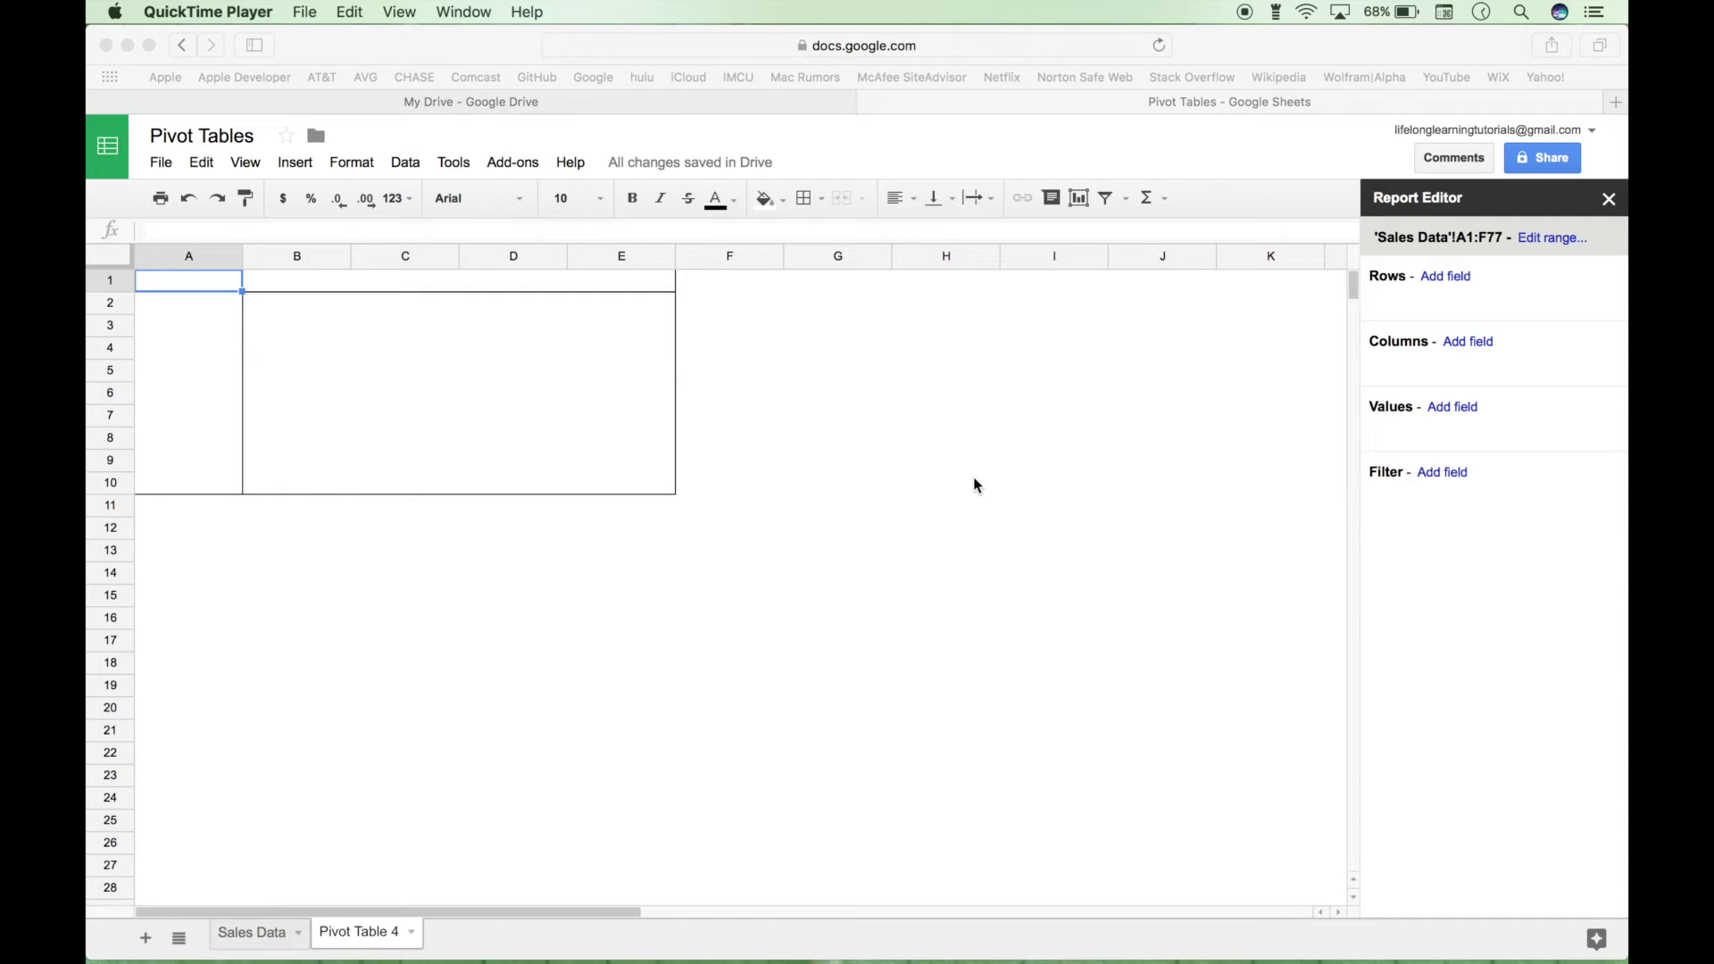
Add Sale Territory as the pivot rows, then remove that row grouping again.
{"action": "left_click", "coordinate": [1437, 277]}
{"action": "left_click", "coordinate": [1436, 279]}
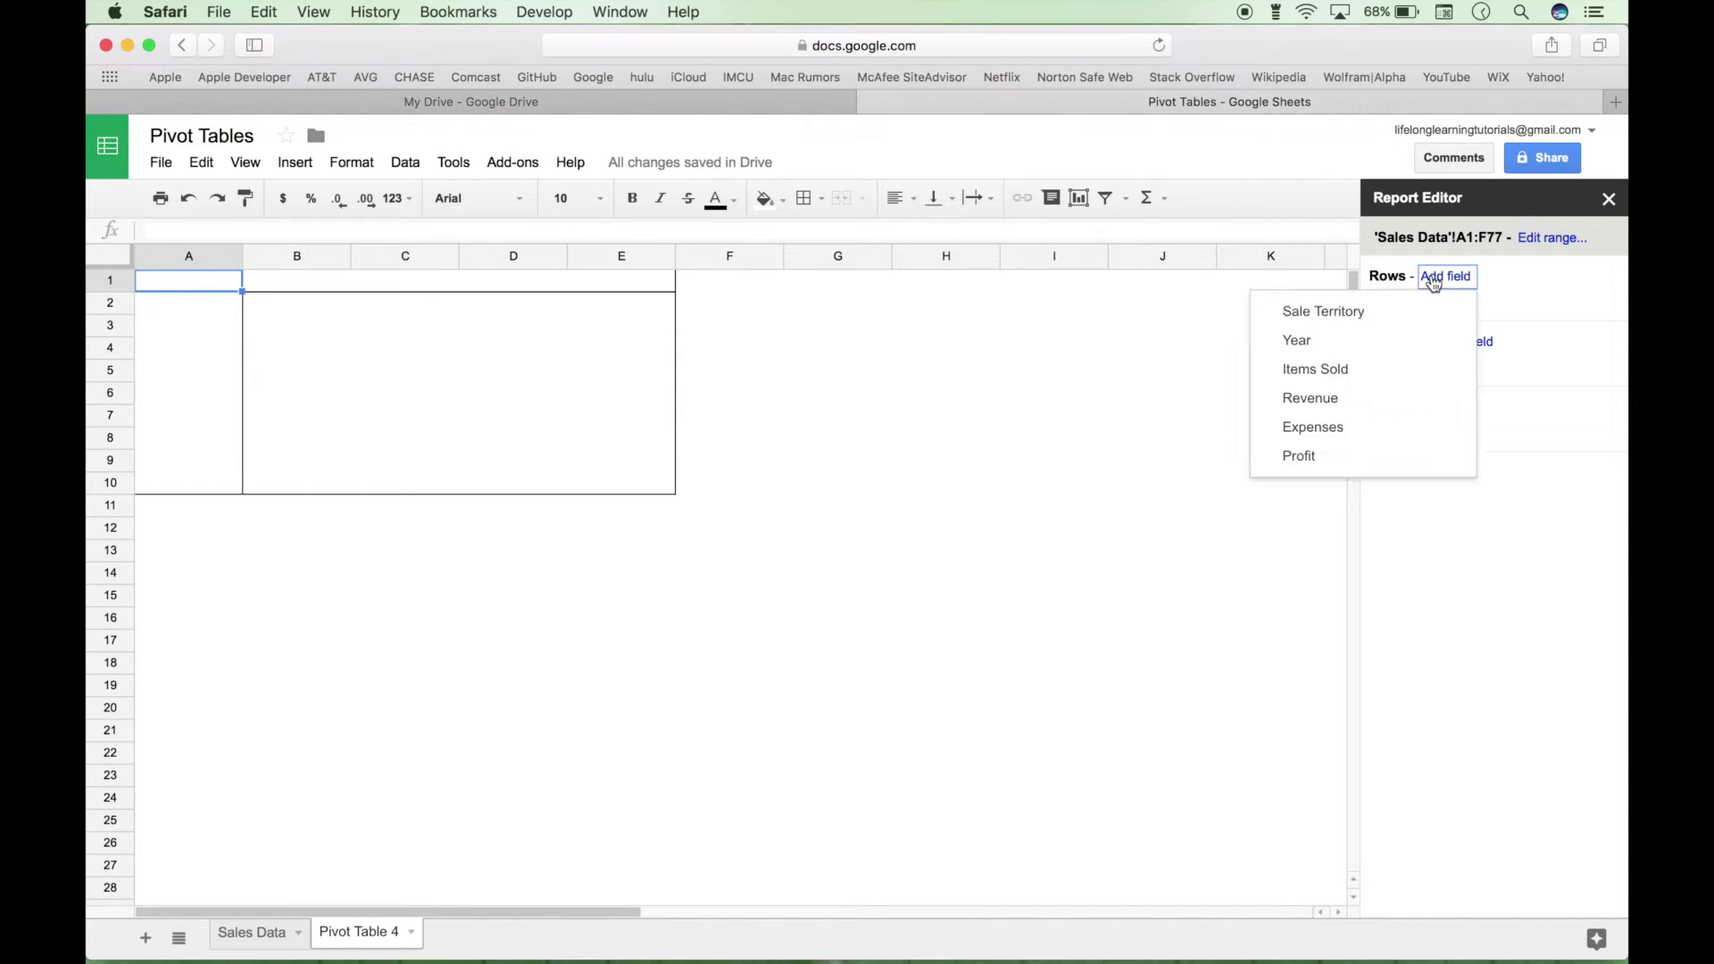
{"action": "left_click", "coordinate": [1319, 317]}
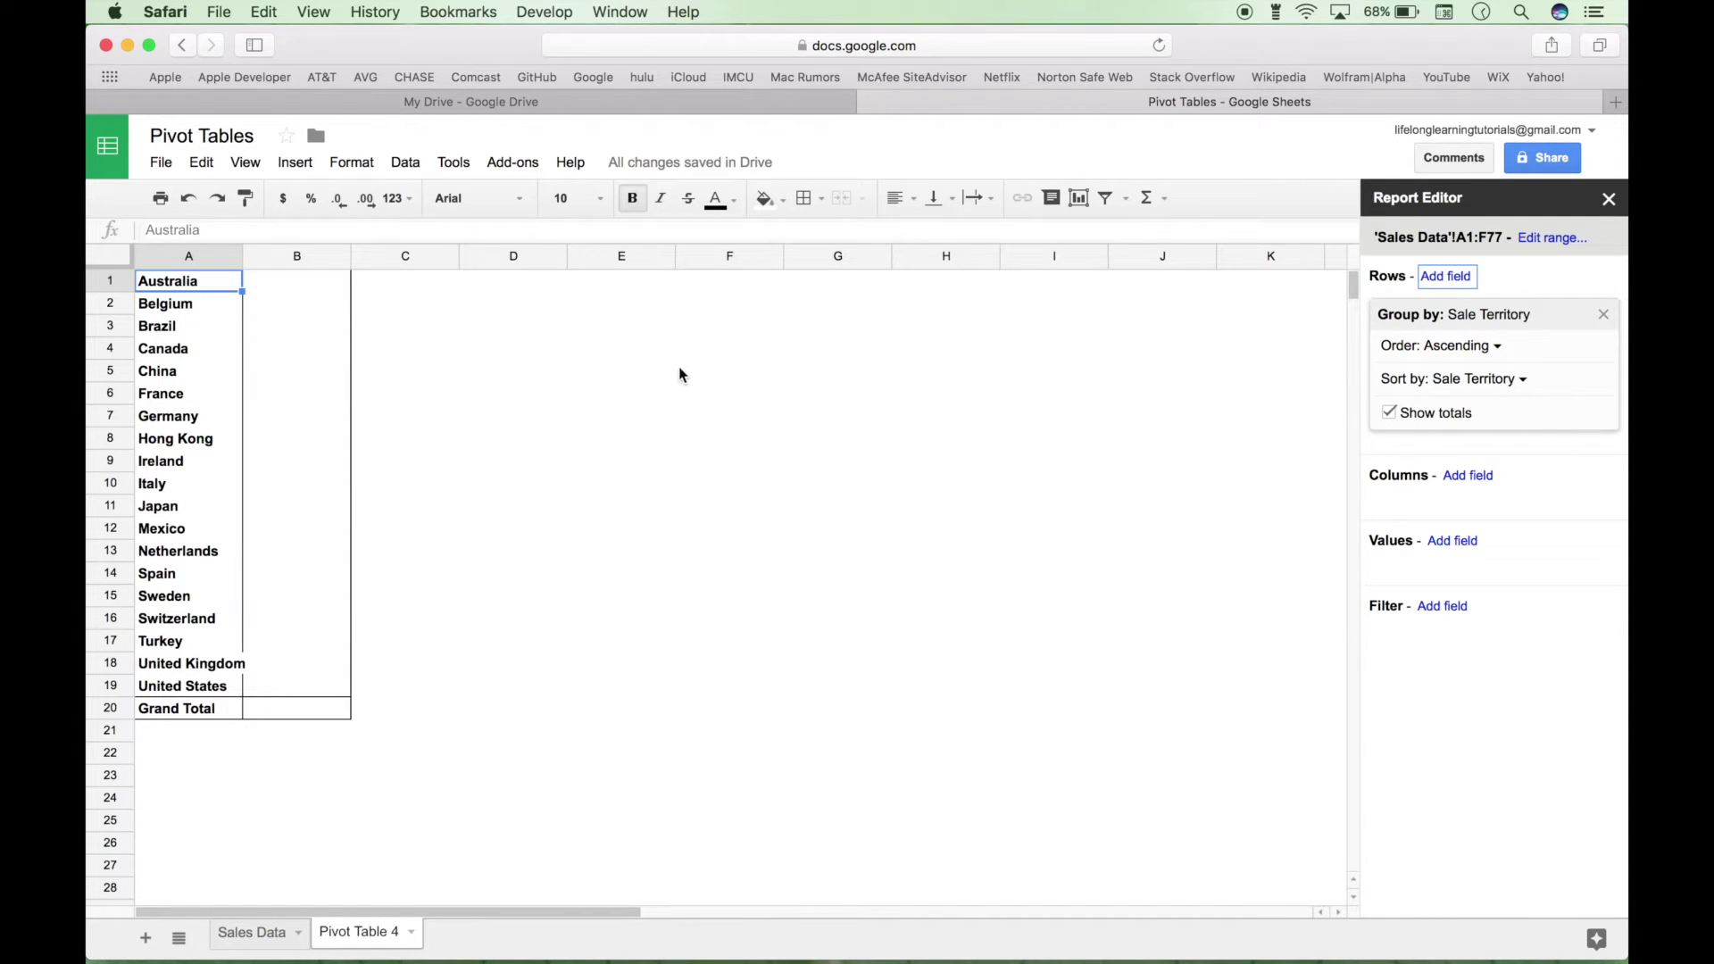
{"action": "left_click", "coordinate": [1120, 527]}
{"action": "left_click", "coordinate": [223, 368]}
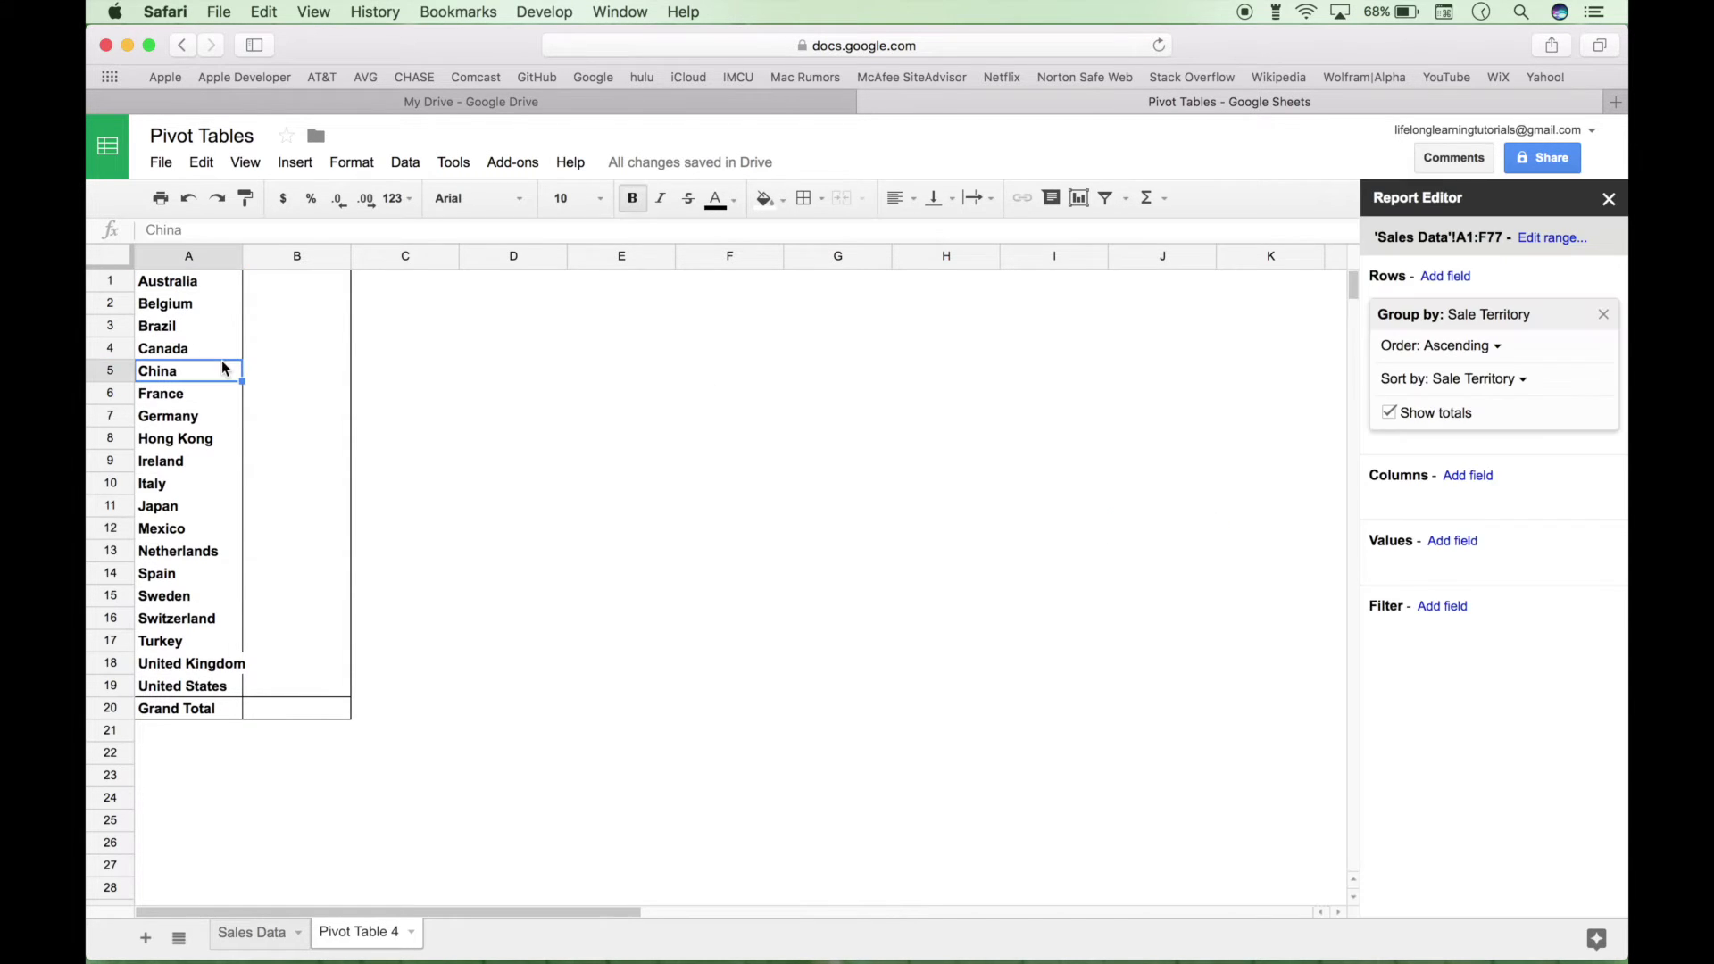
{"action": "left_click", "coordinate": [1602, 317]}
Group the pivot columns by Sale Territory and scroll across the resulting table.
{"action": "left_click", "coordinate": [1469, 342]}
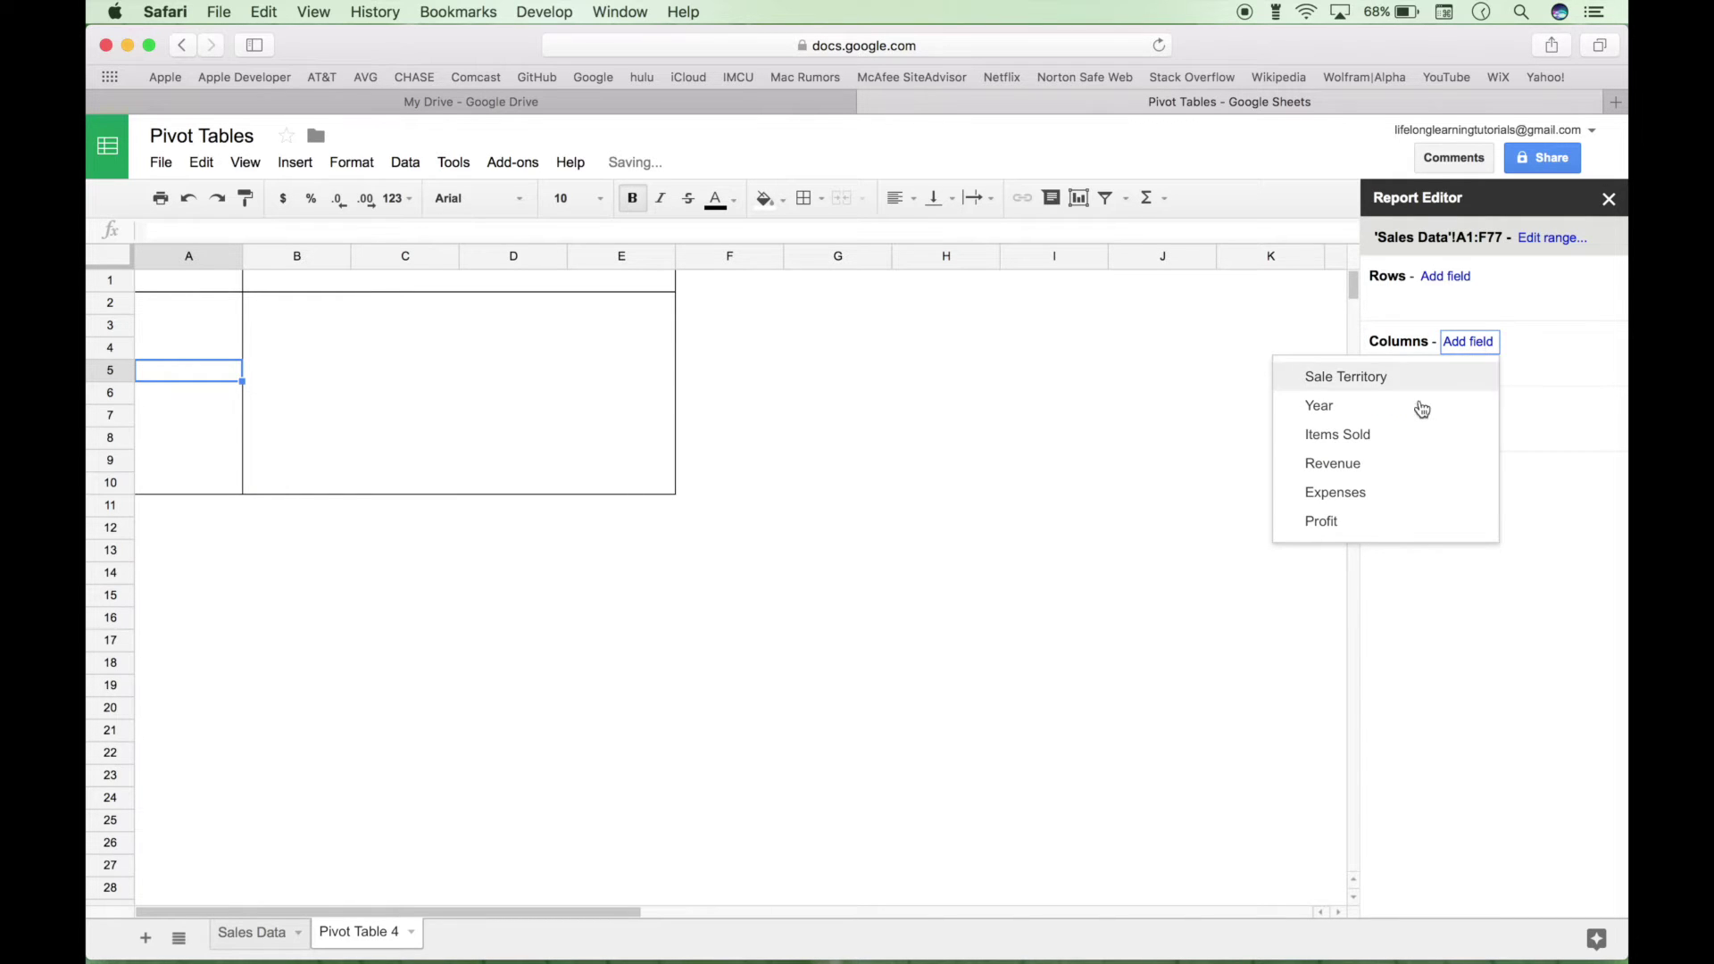
{"action": "left_click", "coordinate": [1363, 382]}
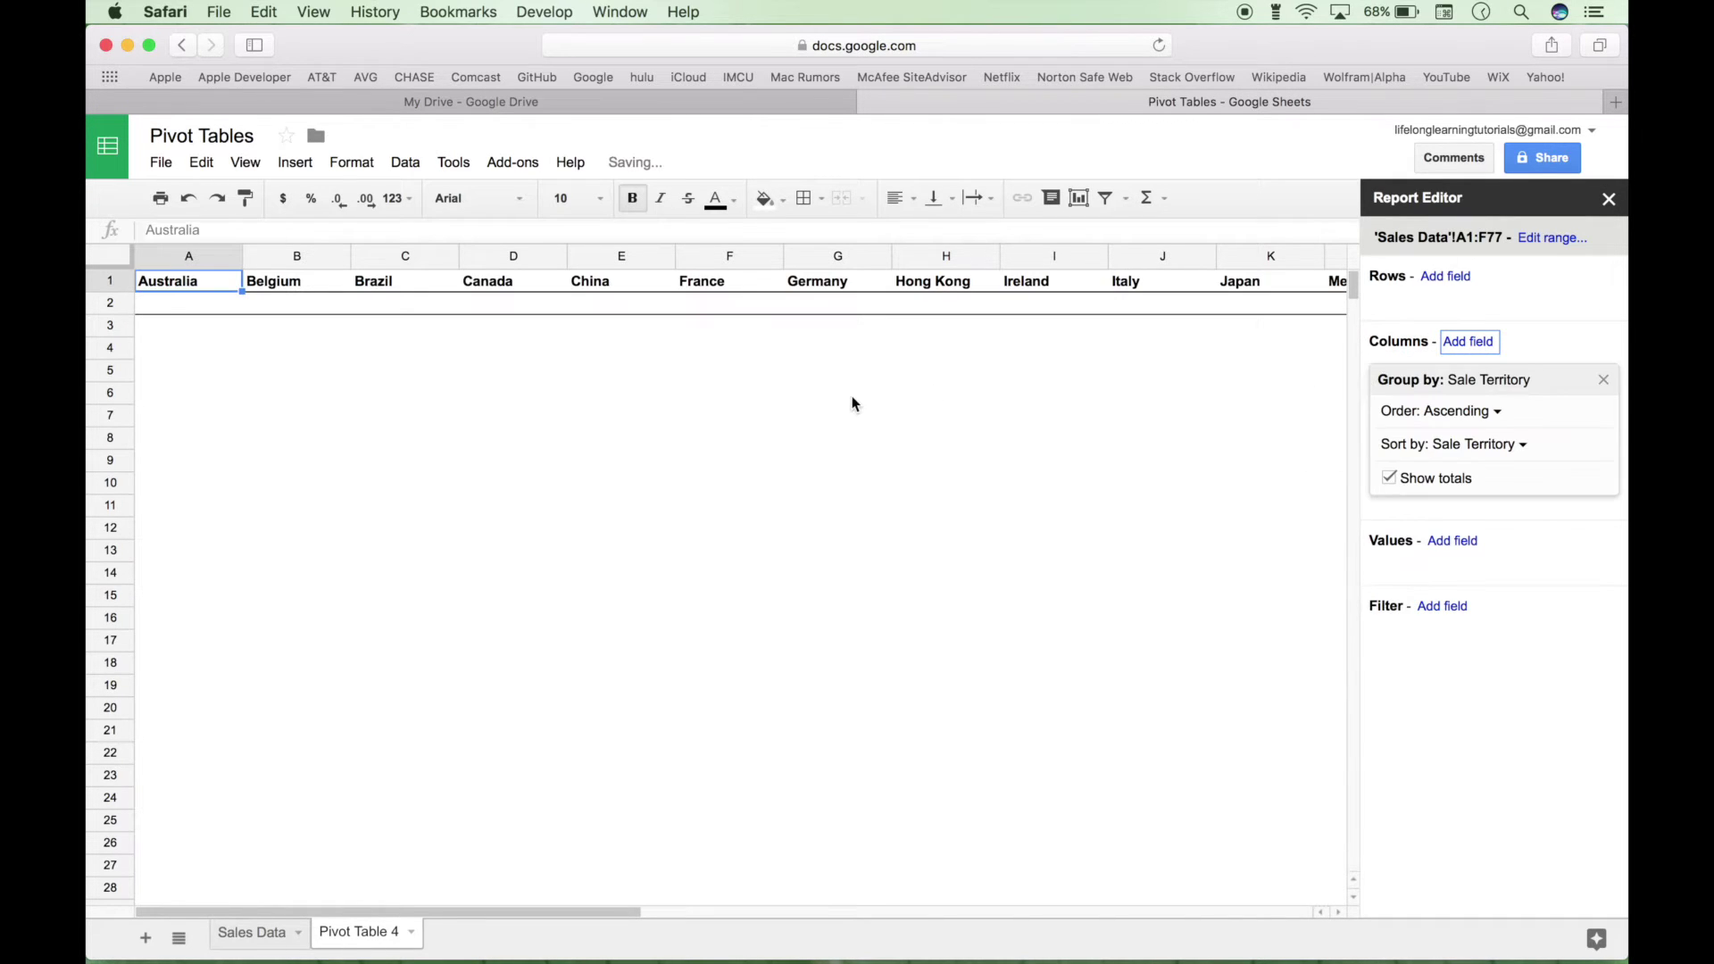
{"action": "scroll", "coordinate": [853, 404], "scroll_direction": "right", "scroll_amount": 10}
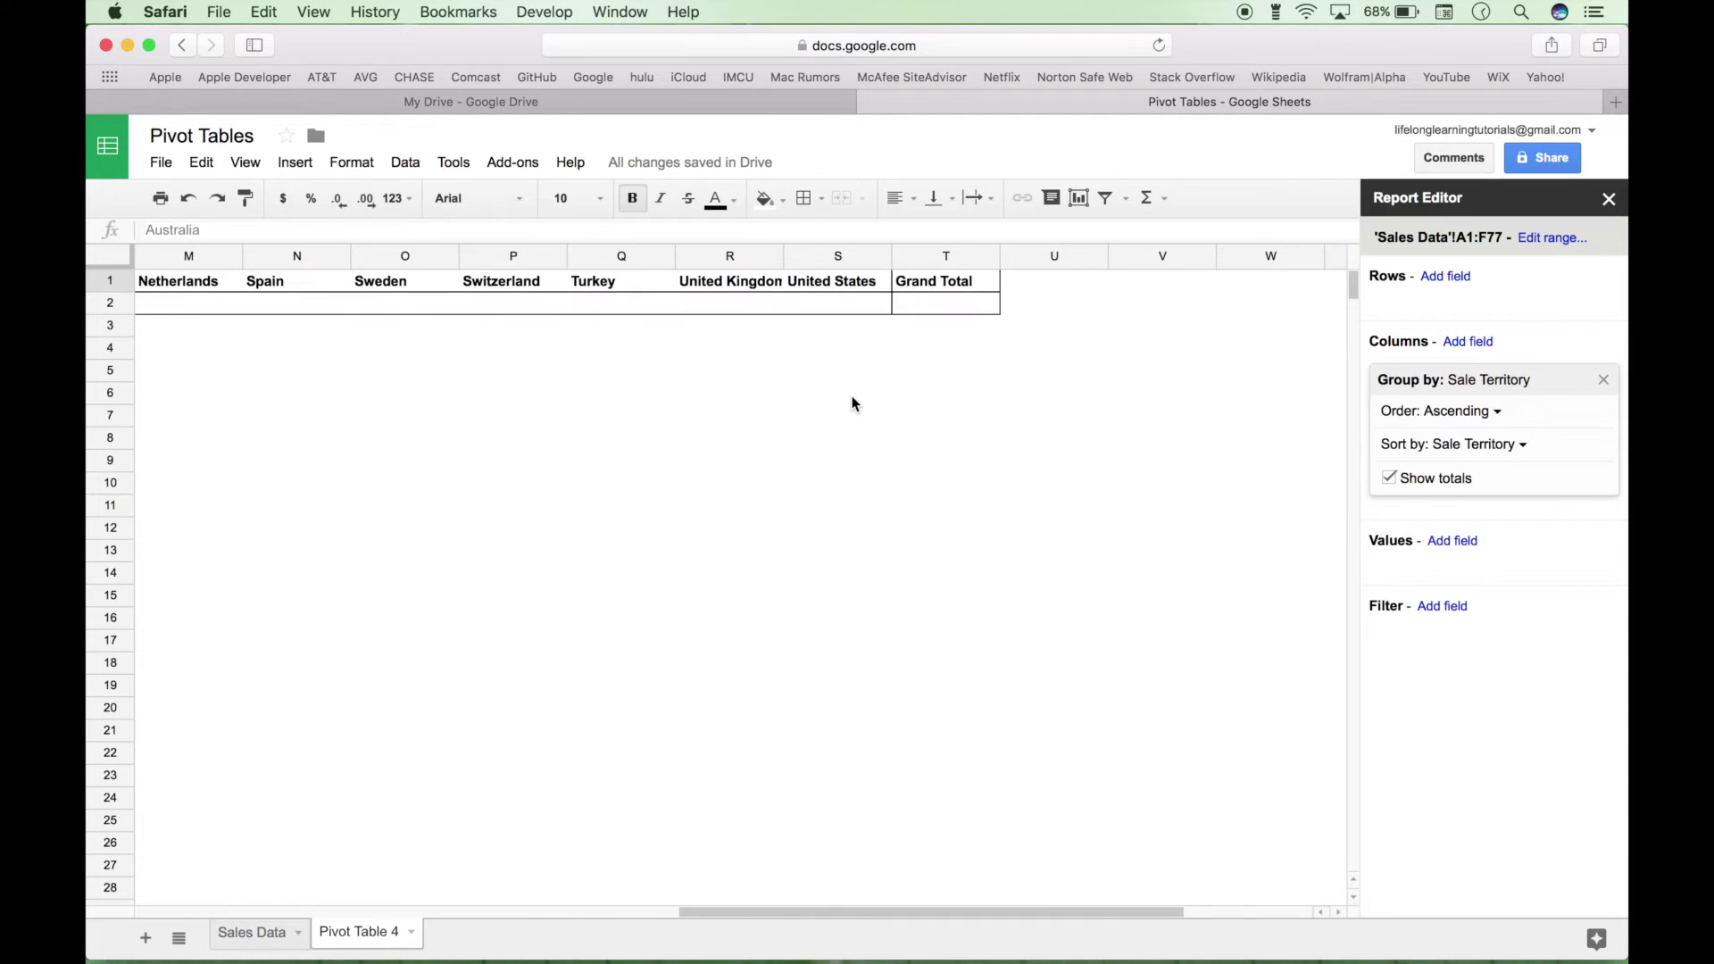
{"action": "scroll", "coordinate": [853, 404], "scroll_direction": "left", "scroll_amount": 5}
{"action": "scroll", "coordinate": [853, 404], "scroll_direction": "left", "scroll_amount": 5}
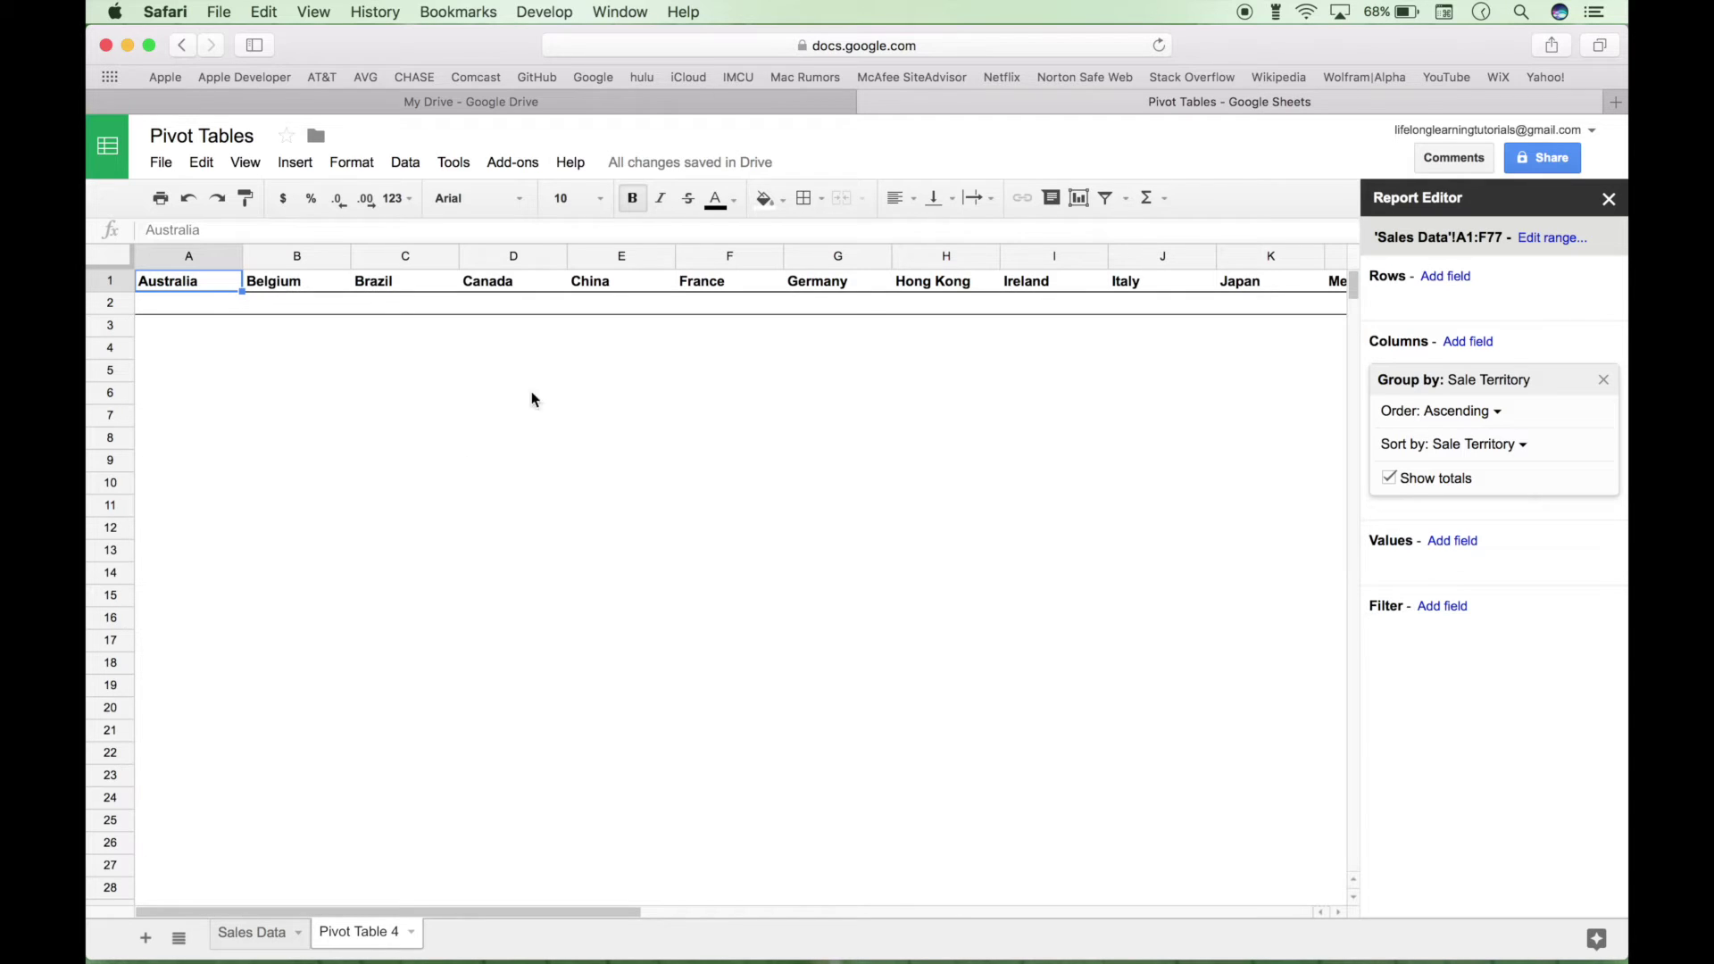
Replace the Sale Territory column grouping with Sale Territory as pivot rows.
{"action": "left_click", "coordinate": [1603, 379]}
{"action": "left_click", "coordinate": [1446, 277]}
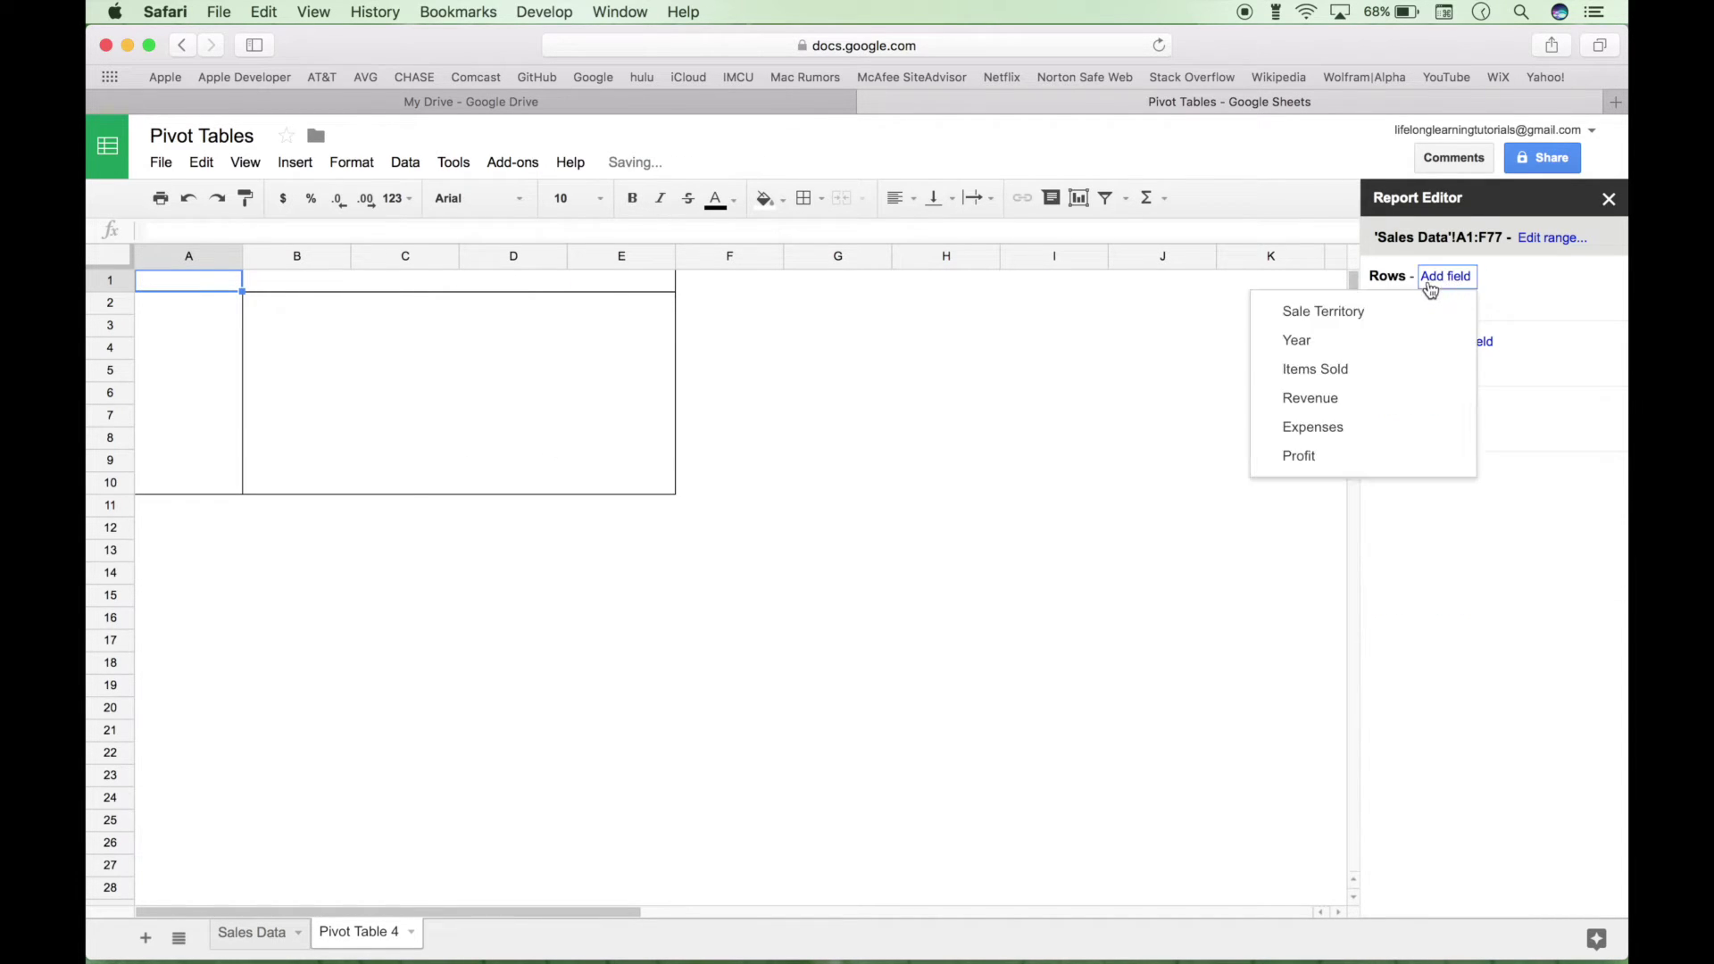
{"action": "left_click", "coordinate": [1325, 313]}
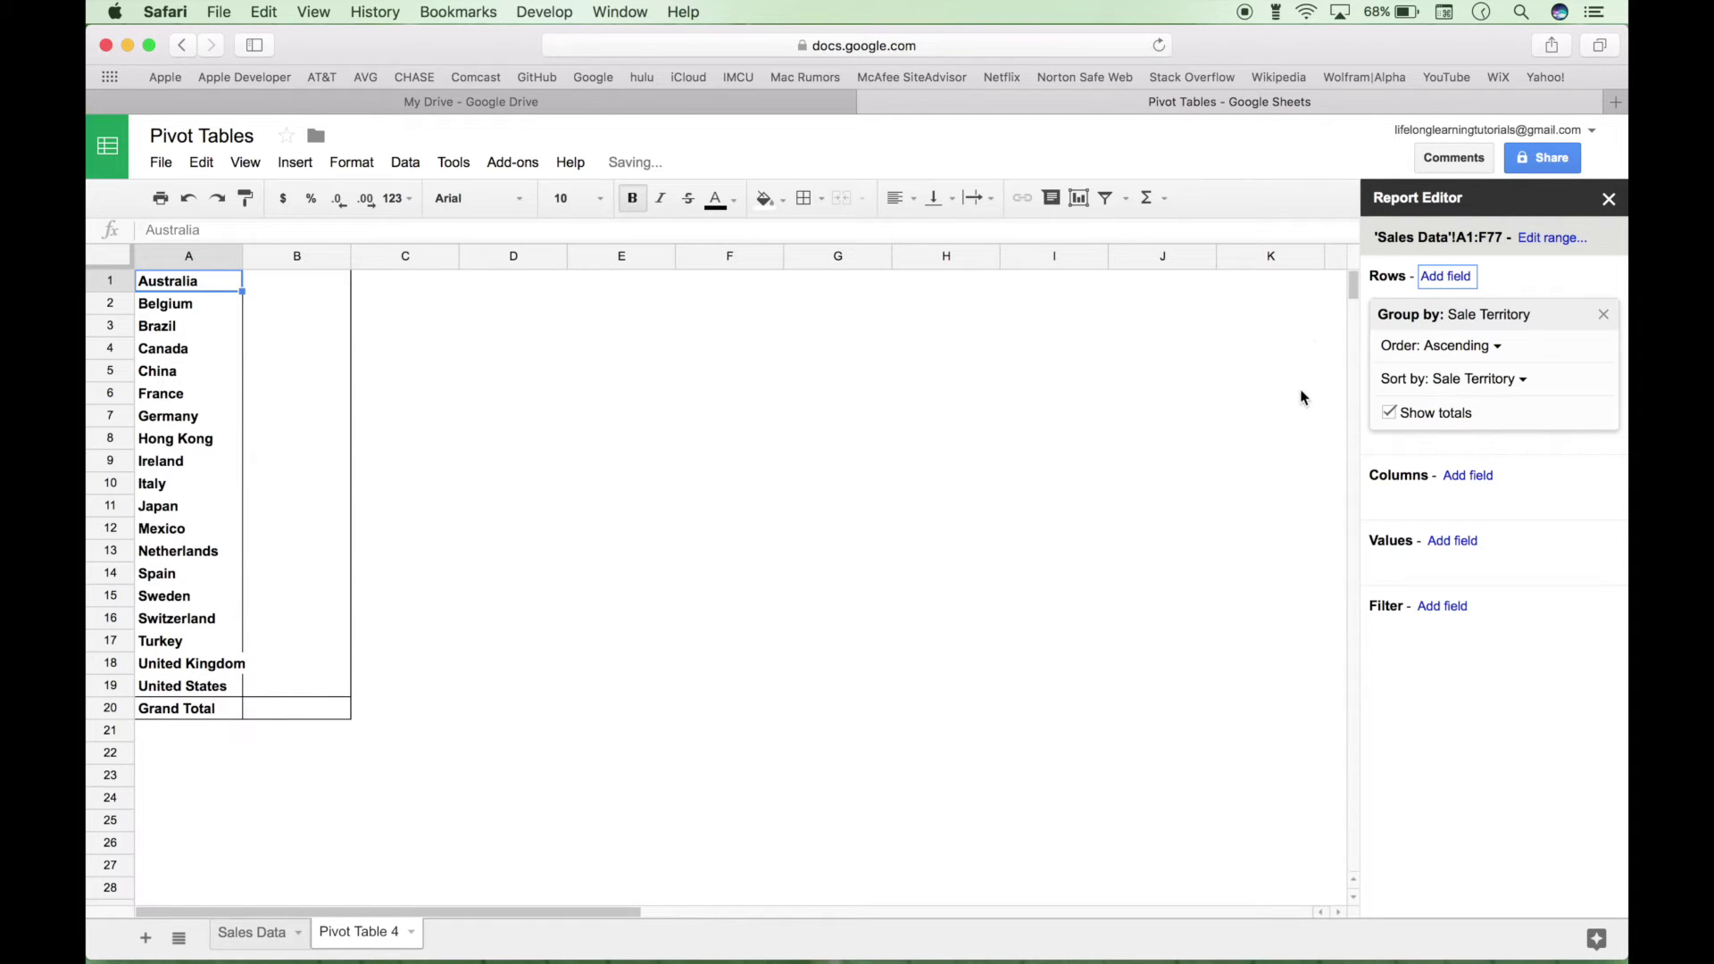
Add Year as pivot columns (2012–2015) and auto-fit column A to the territory names.
{"action": "left_click", "coordinate": [1468, 477]}
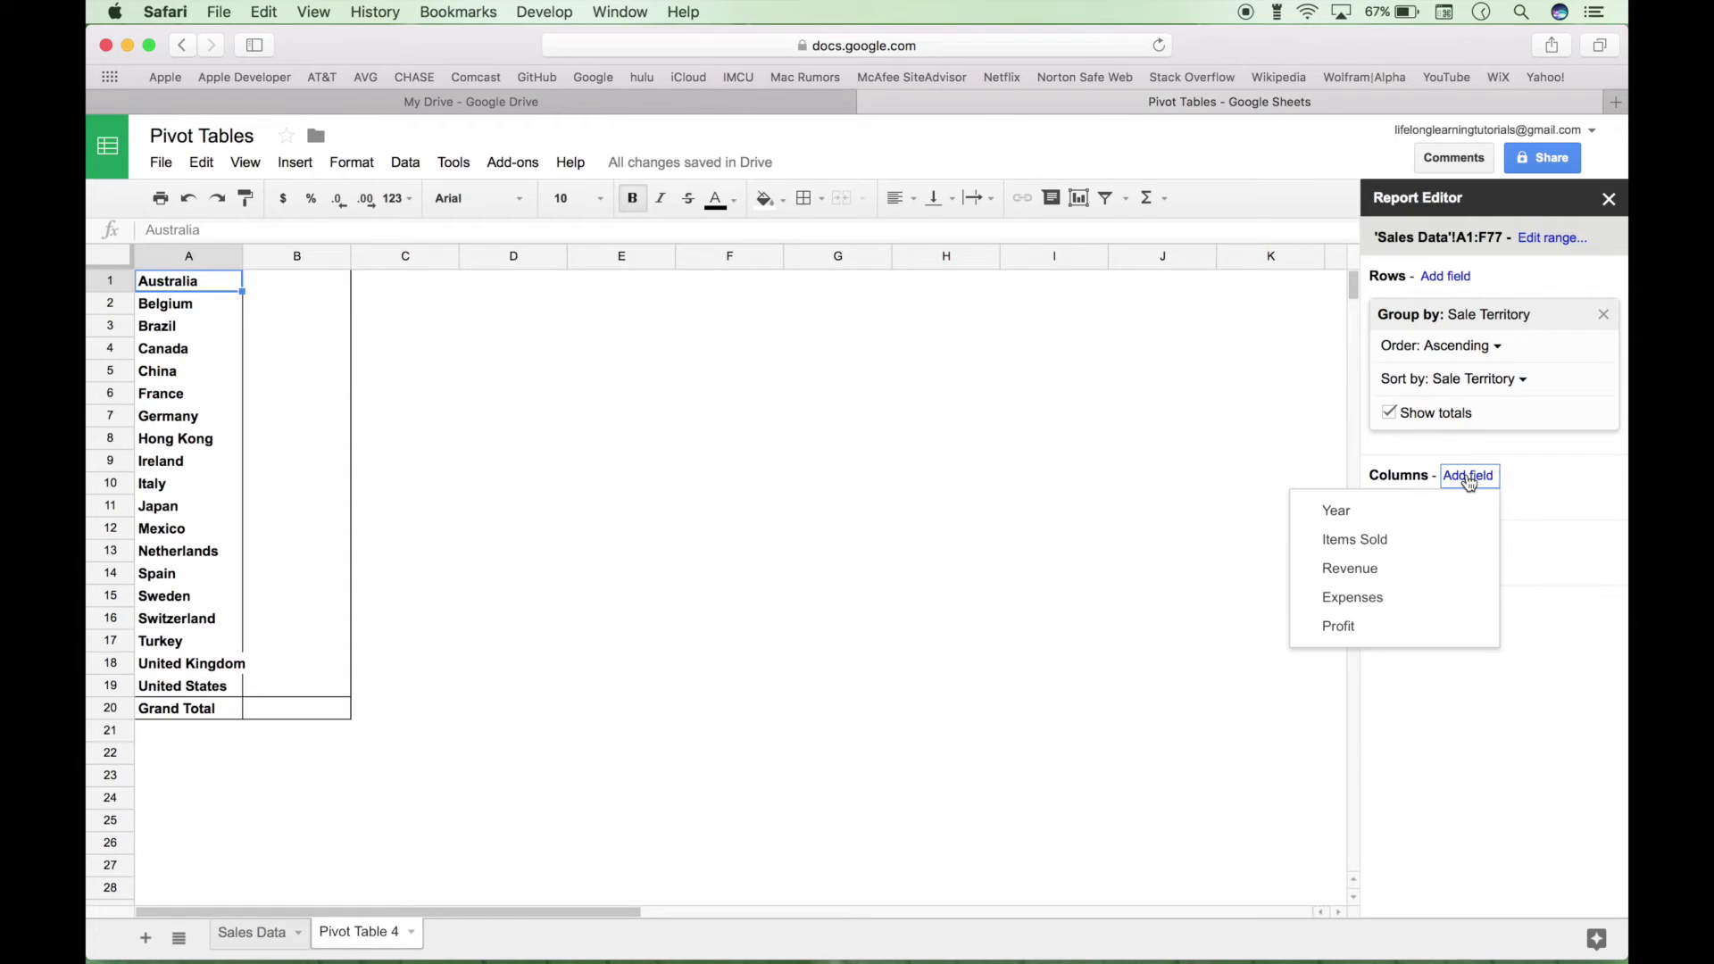
{"action": "left_click", "coordinate": [1340, 512]}
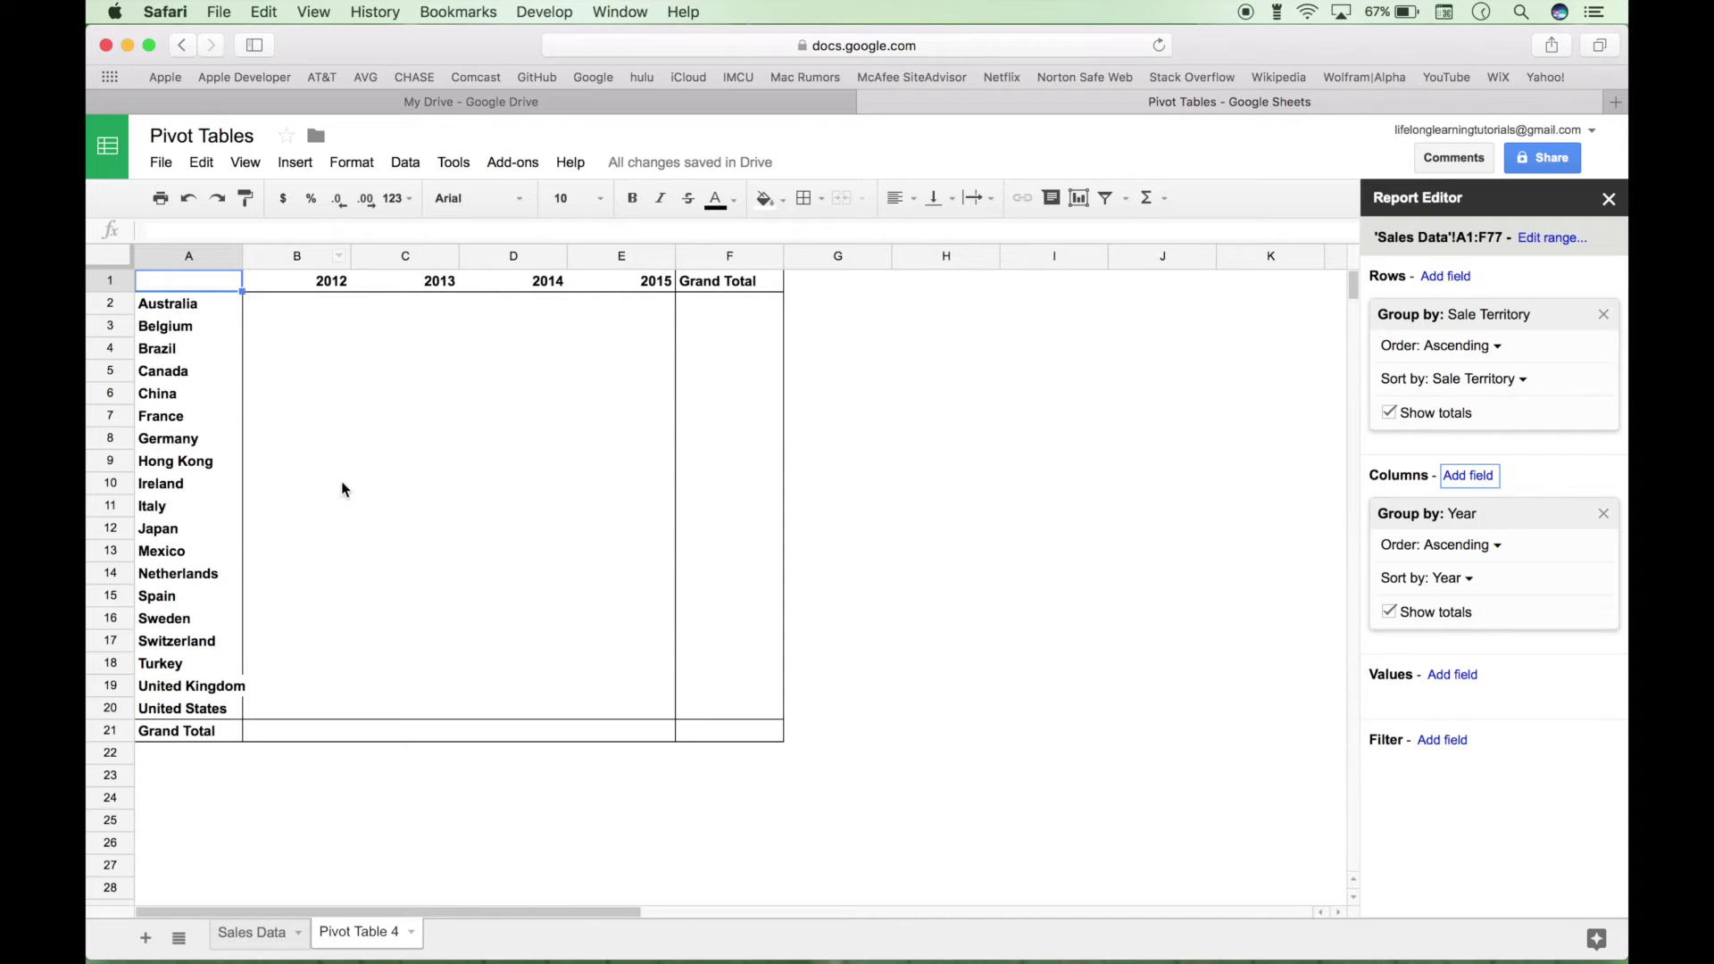
{"action": "double_click", "coordinate": [244, 259]}
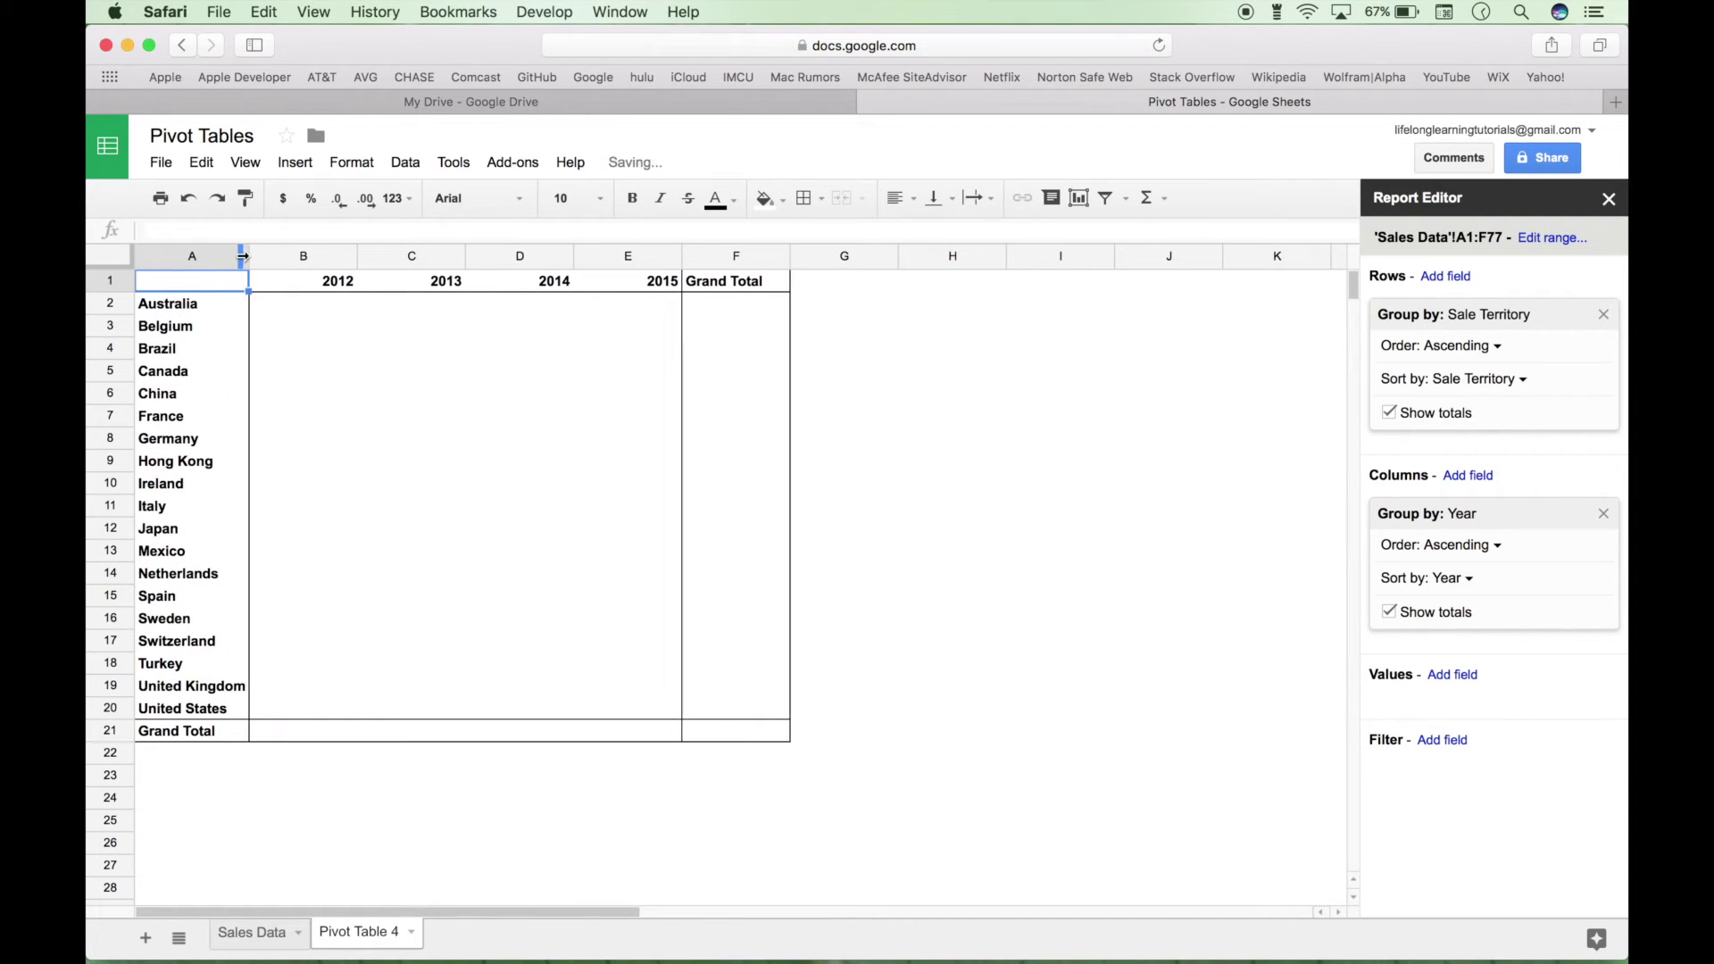
{"action": "left_click", "coordinate": [387, 369]}
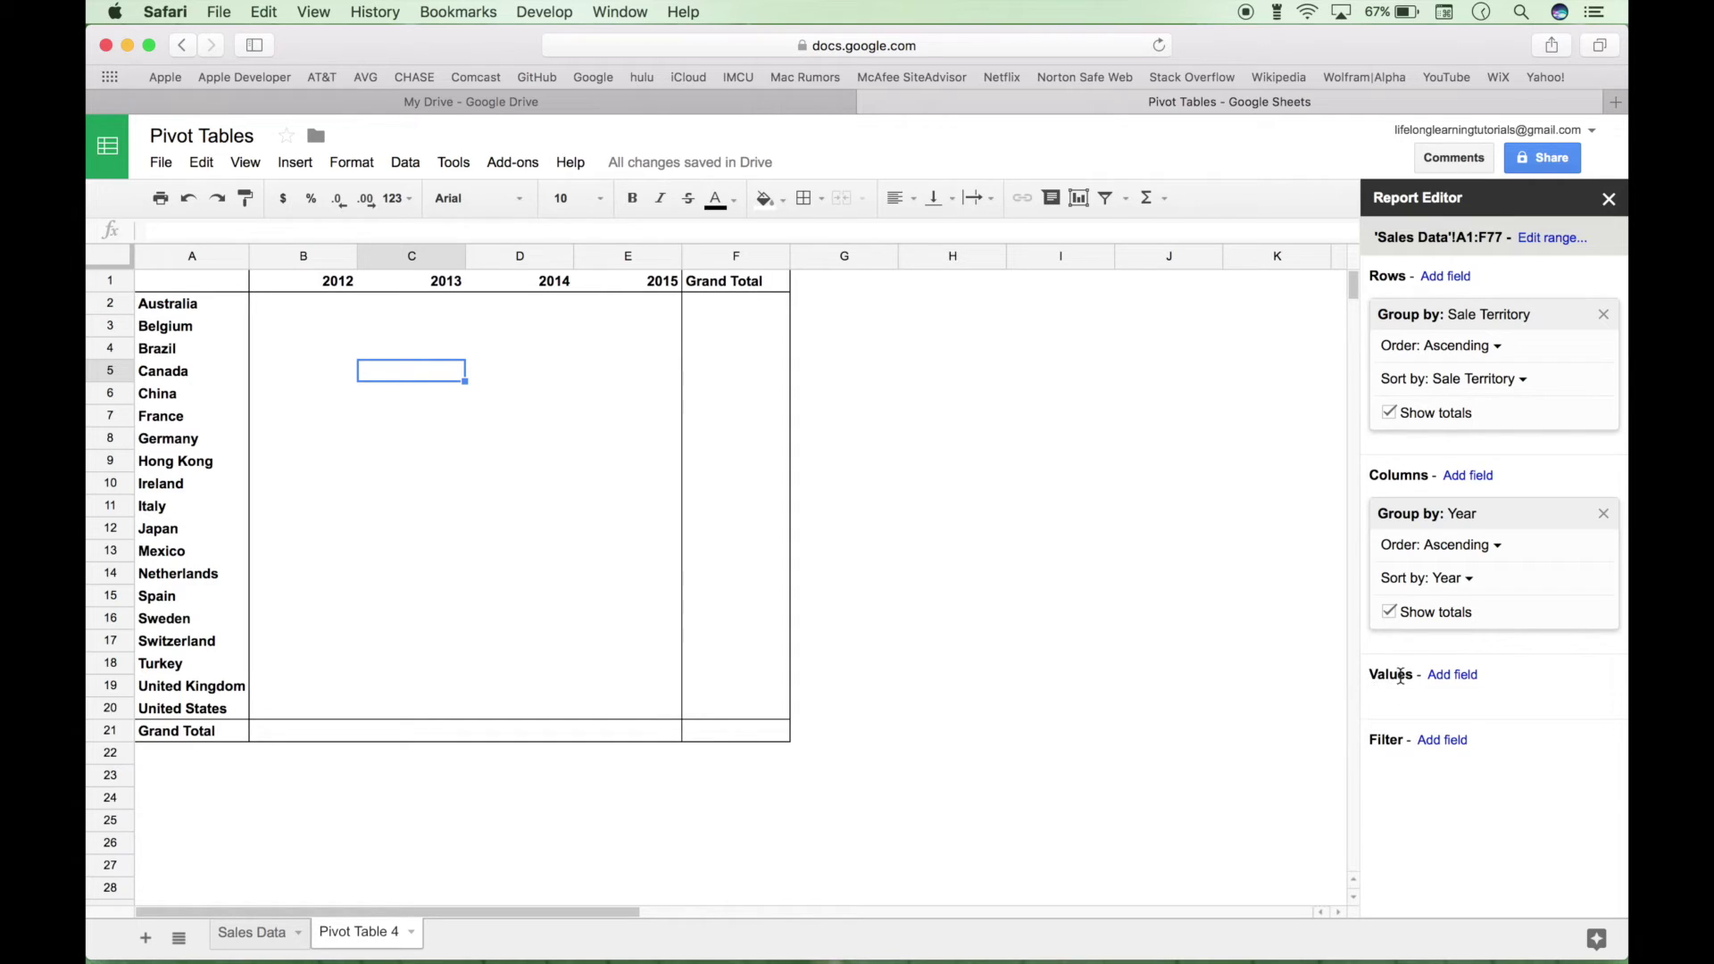
Add Profit to the pivot values, summarized by SUM.
{"action": "left_click", "coordinate": [1453, 676]}
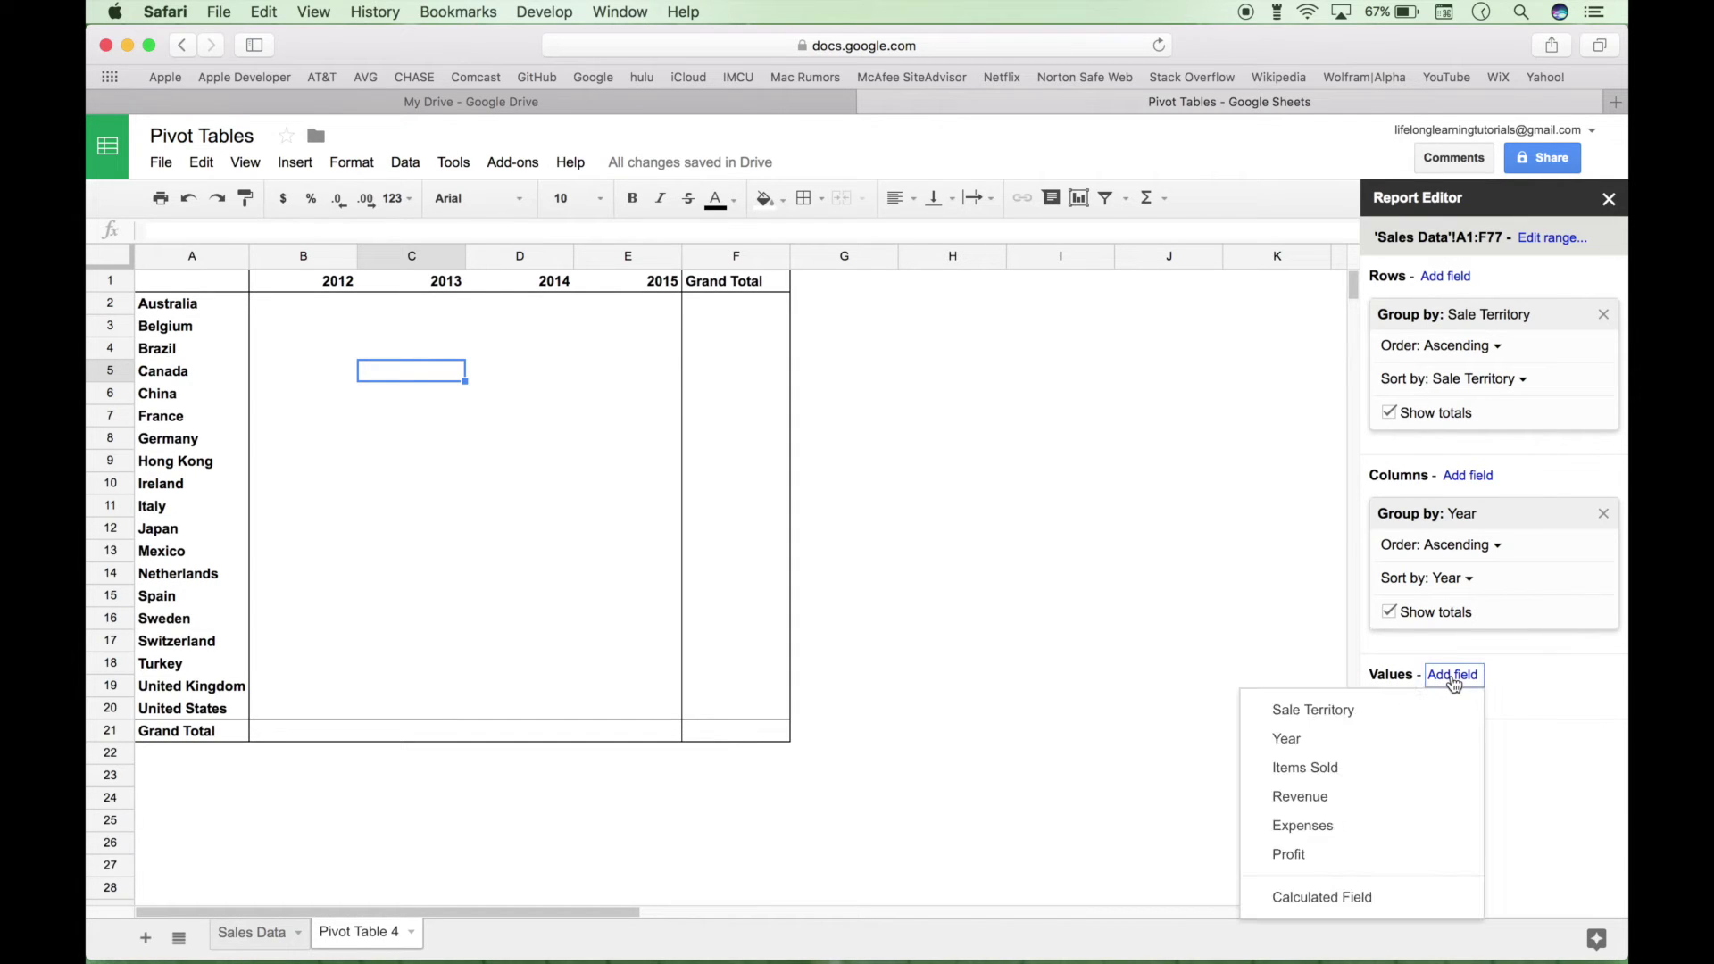
{"action": "left_click", "coordinate": [1299, 859]}
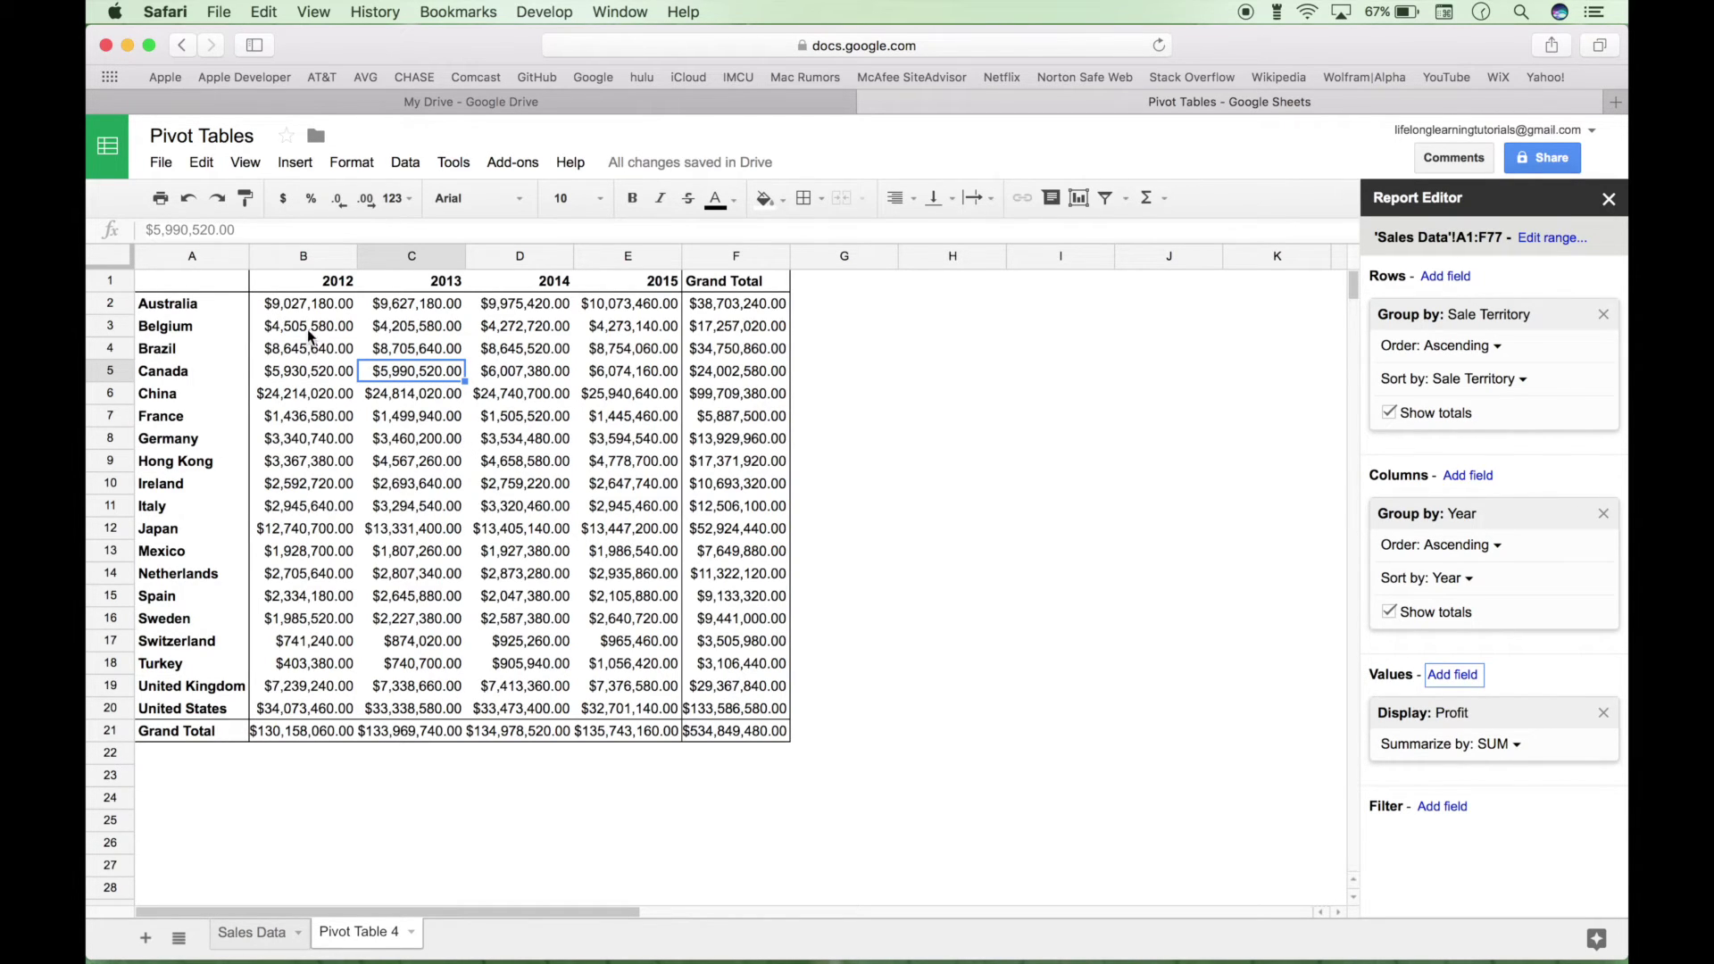
{"action": "left_click", "coordinate": [252, 933]}
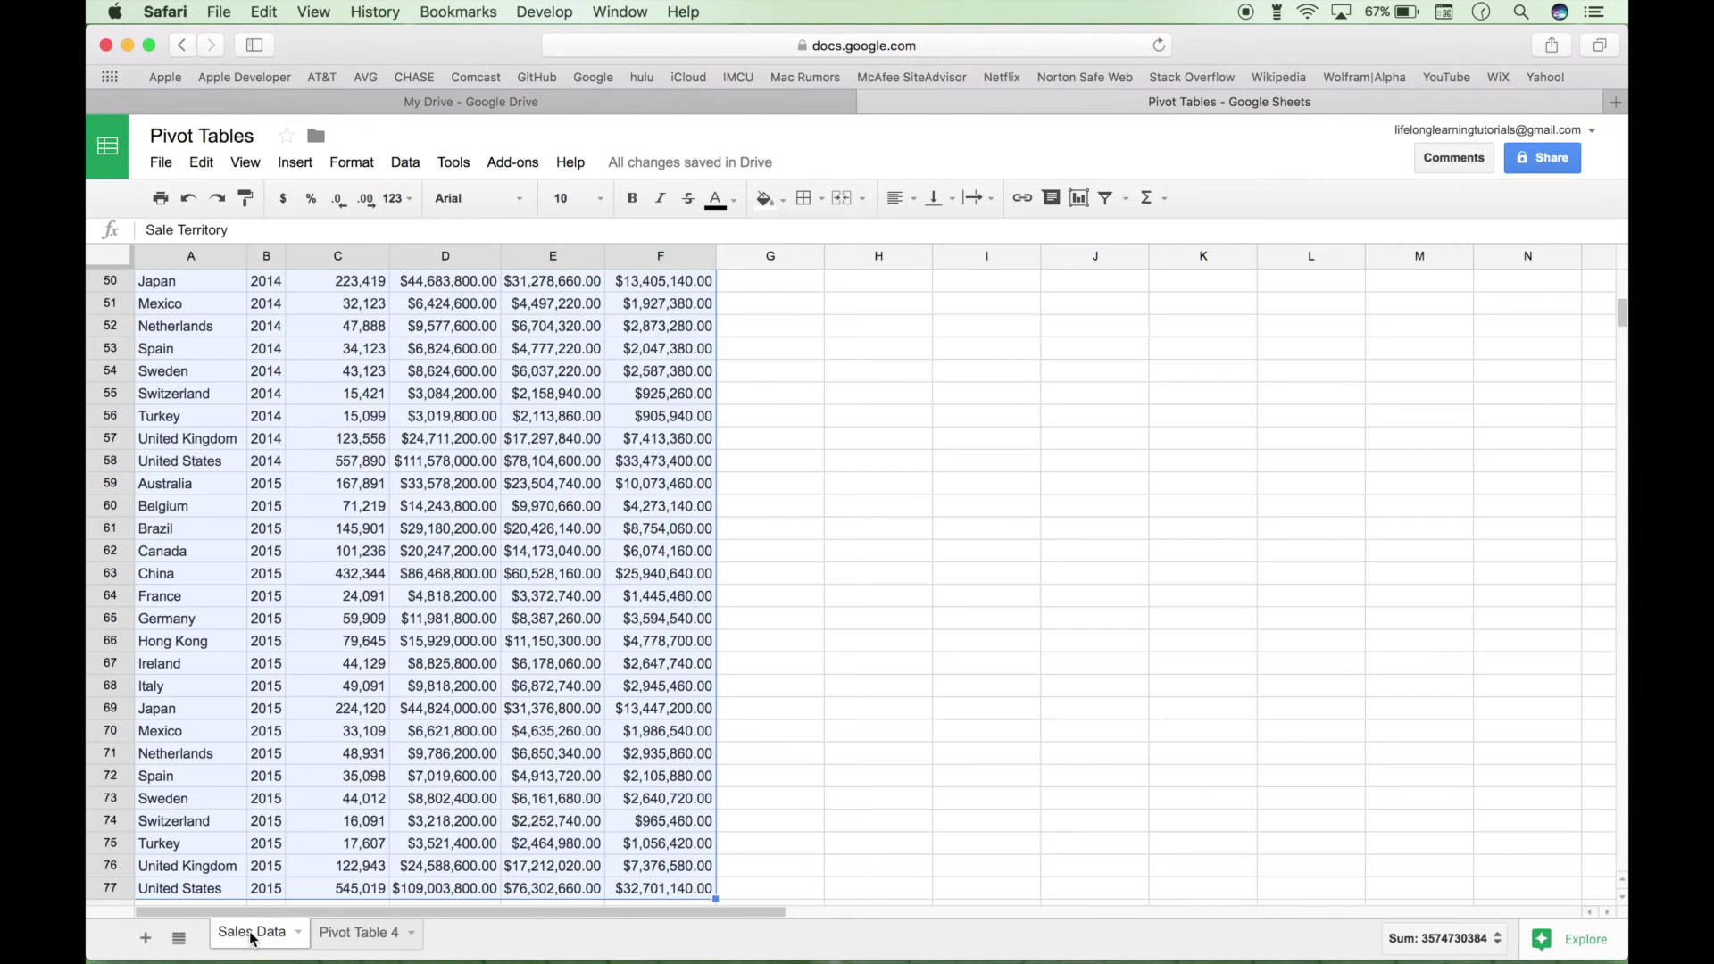
{"action": "scroll", "coordinate": [345, 468], "scroll_direction": "down", "scroll_amount": 2}
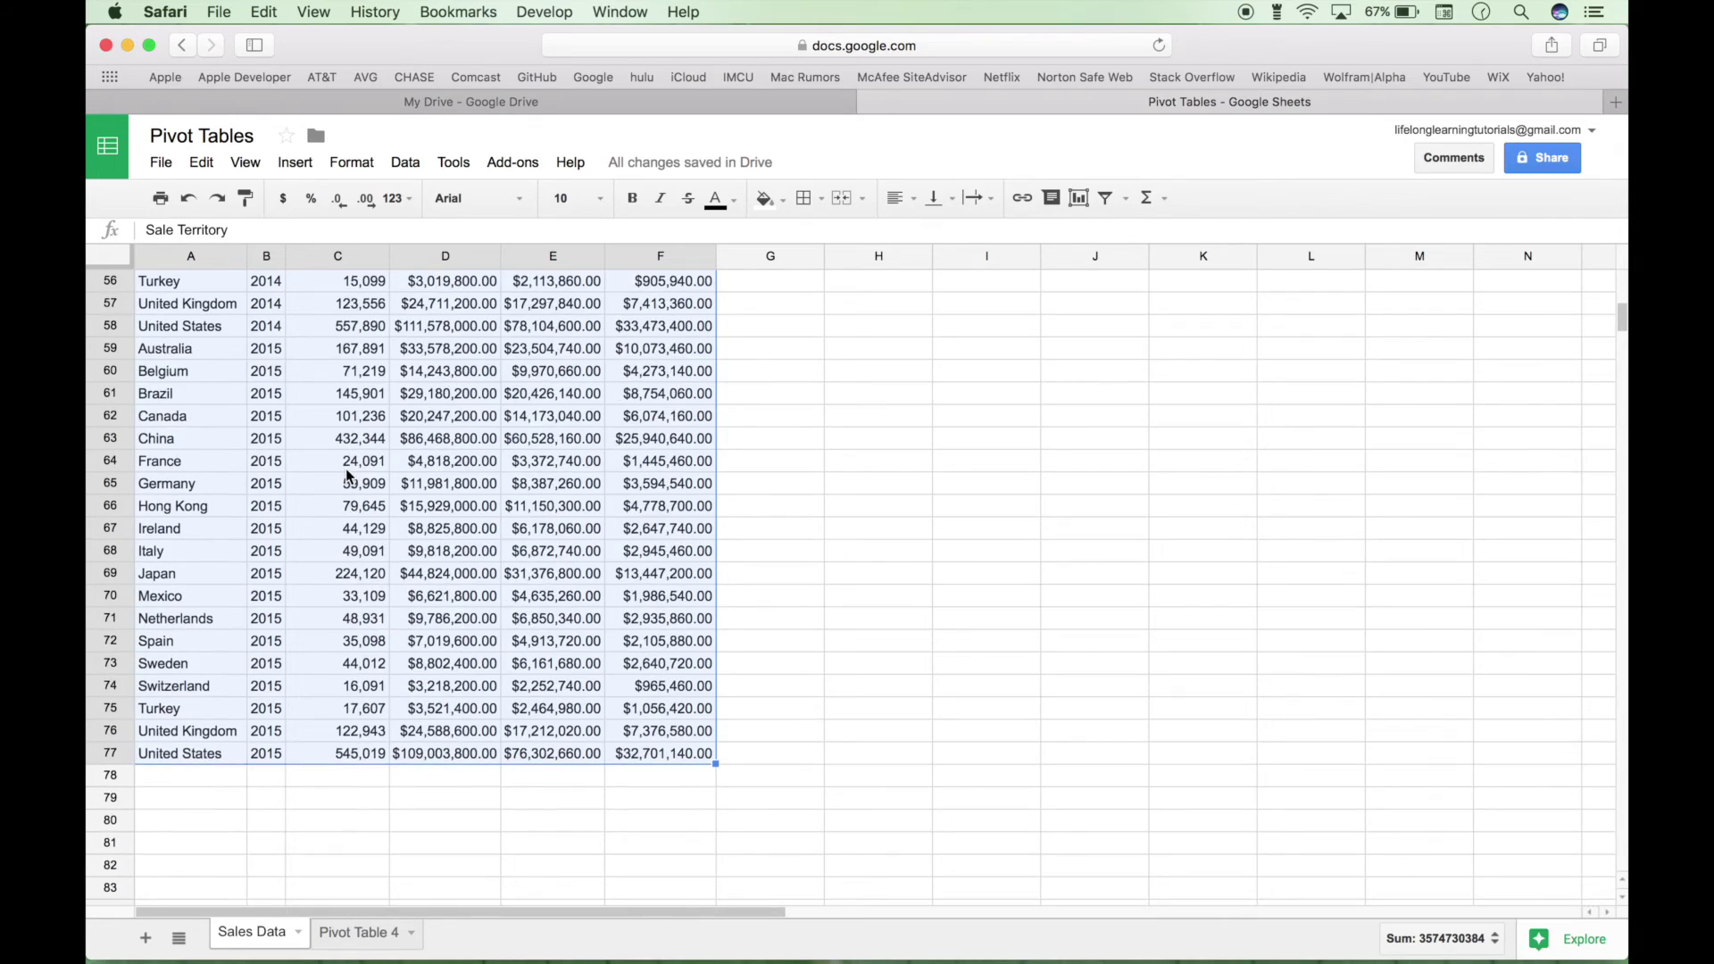
{"action": "scroll", "coordinate": [346, 467], "scroll_direction": "up", "scroll_amount": 5}
{"action": "scroll", "coordinate": [345, 468], "scroll_direction": "up", "scroll_amount": 10}
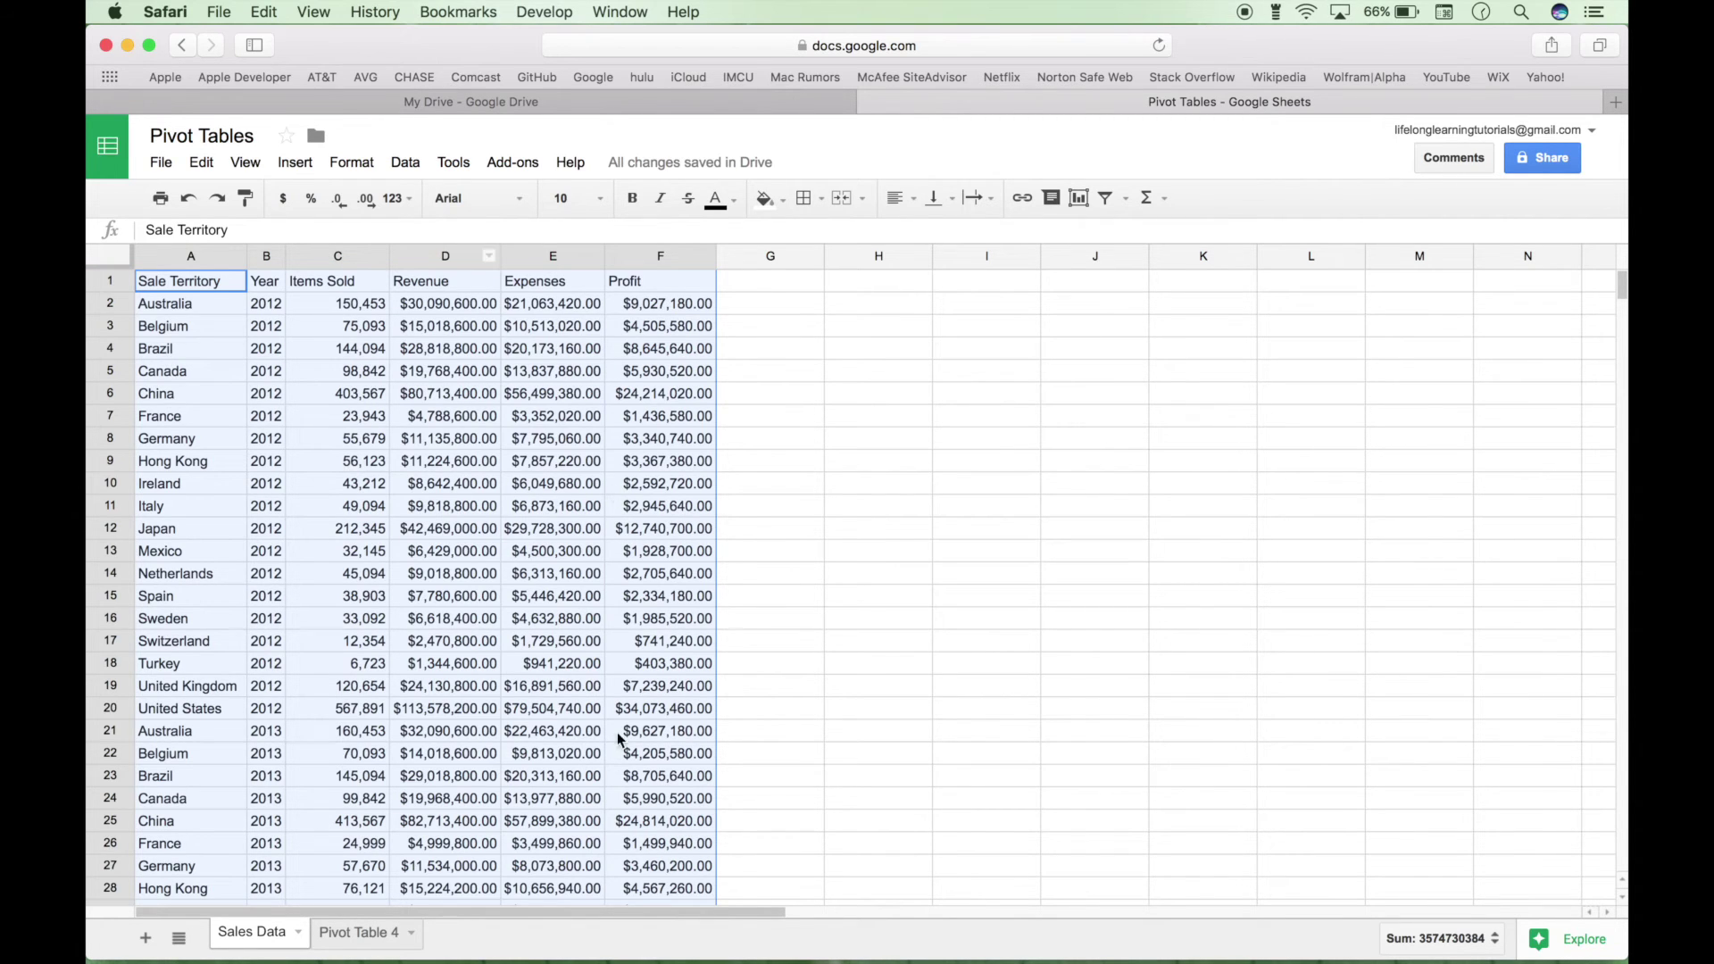
{"action": "left_click", "coordinate": [359, 933]}
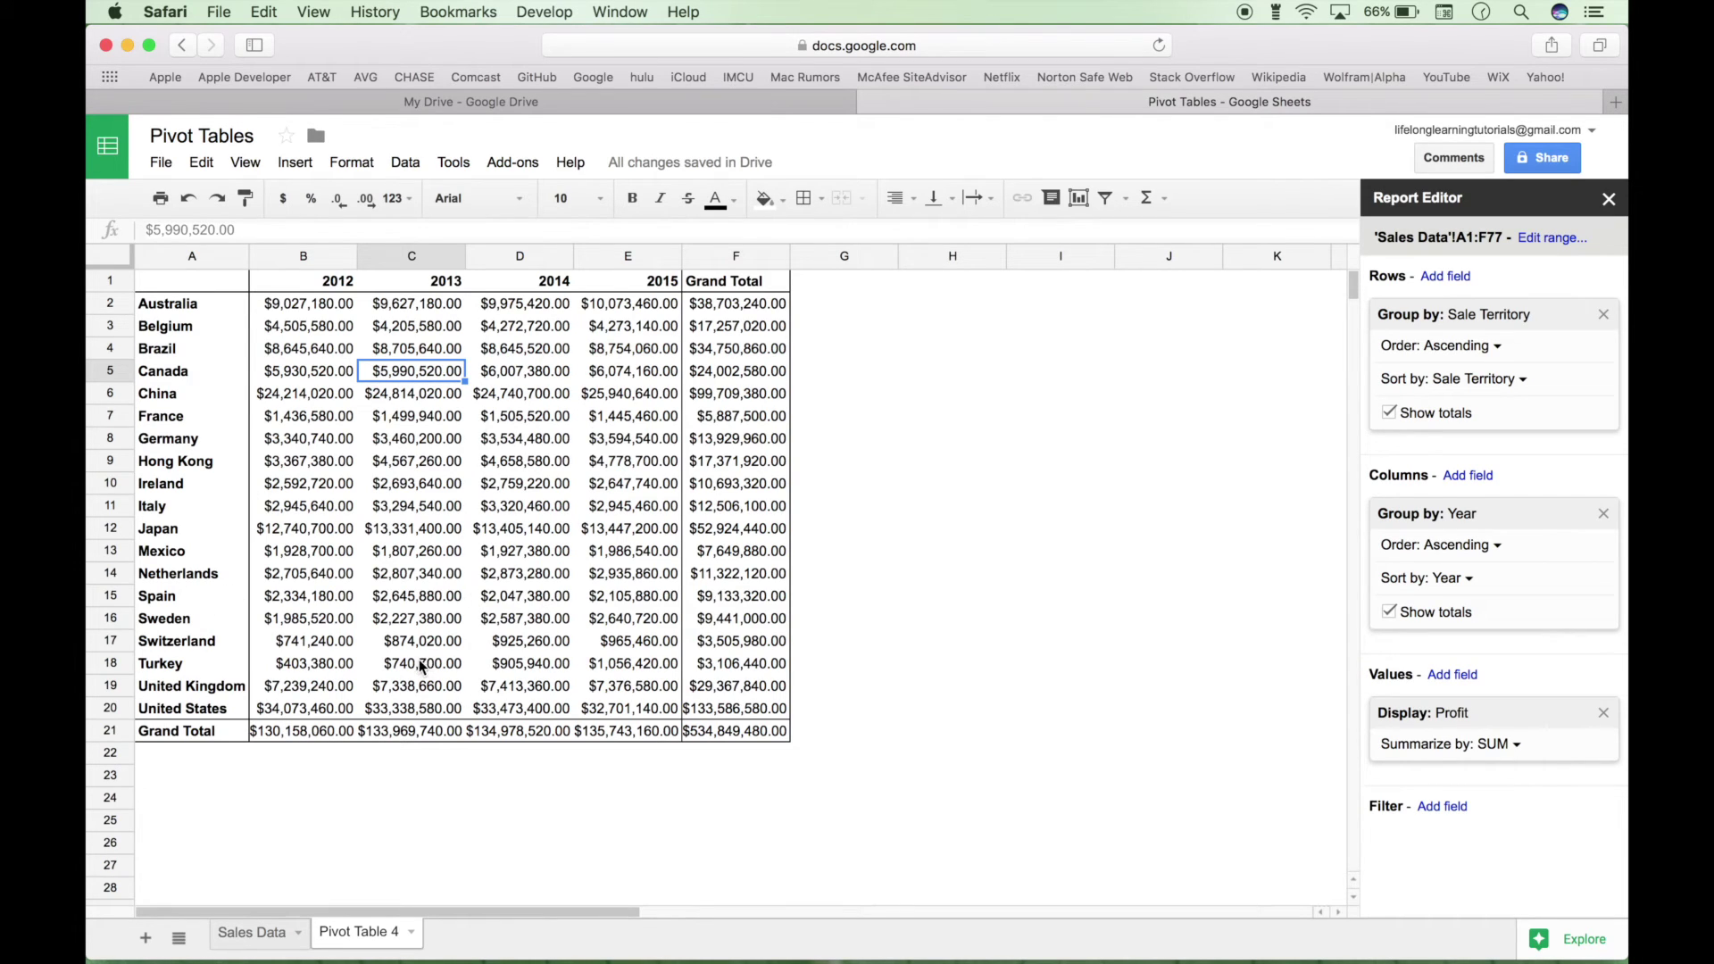
Check Mexico's 2014 and Australia's grand total profit, then bring up the rows' Sort by choices.
{"action": "left_click", "coordinate": [492, 551]}
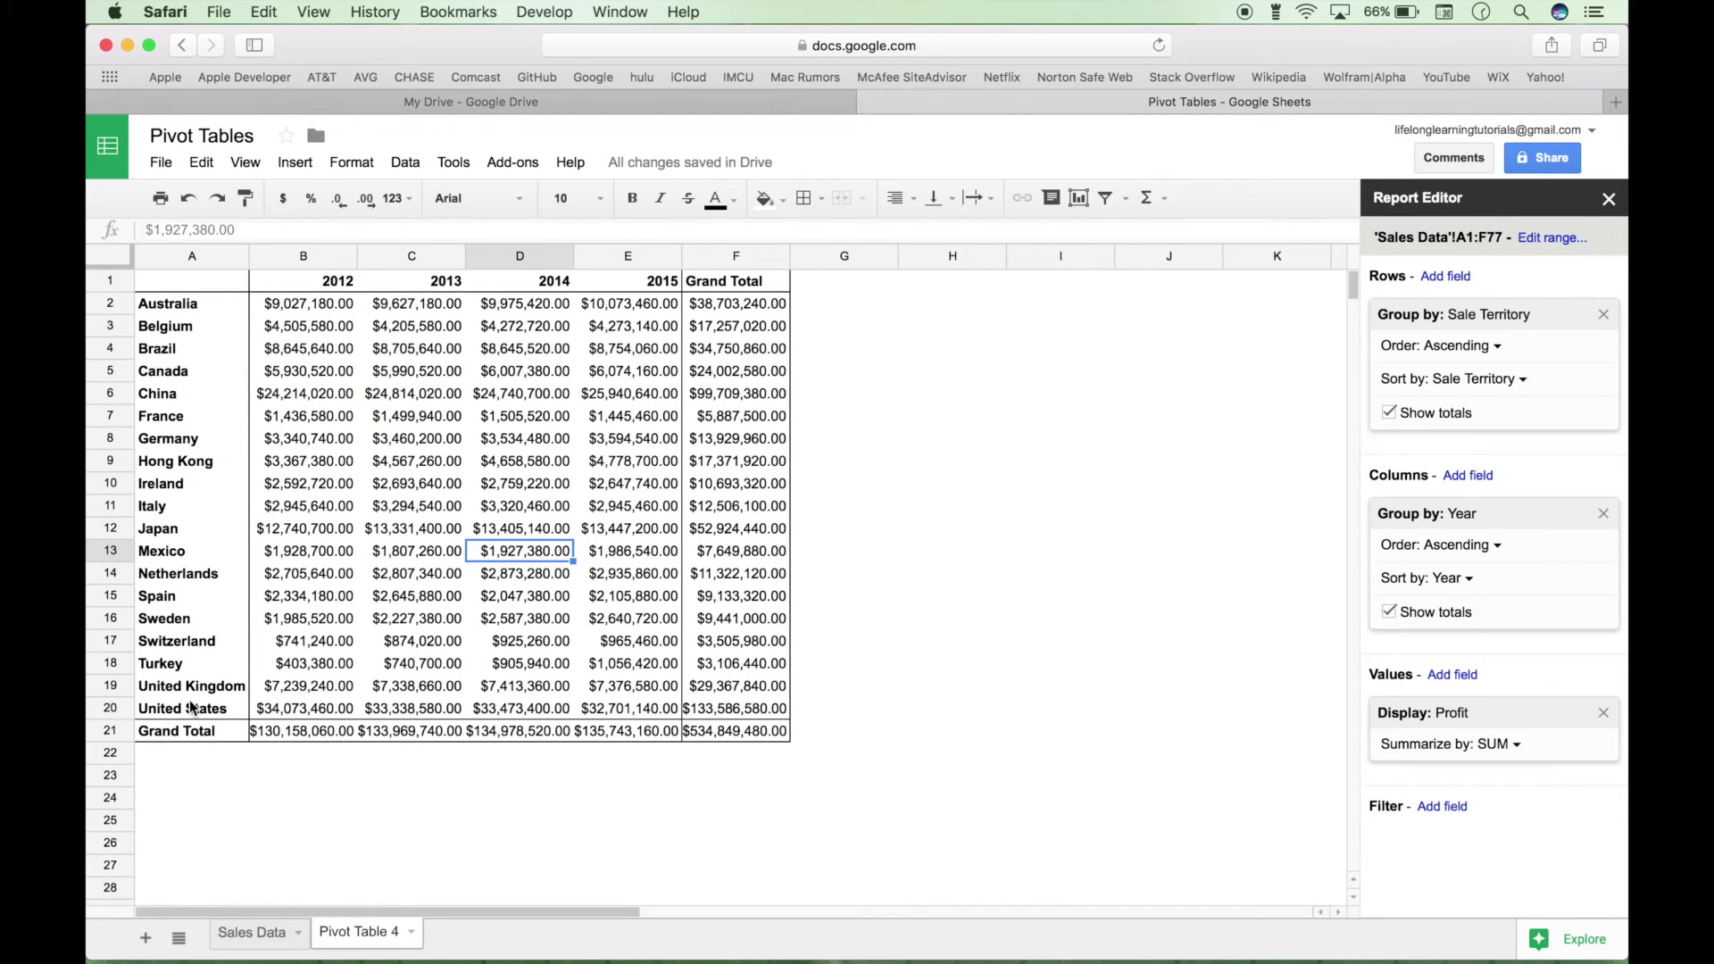
{"action": "left_click", "coordinate": [734, 308]}
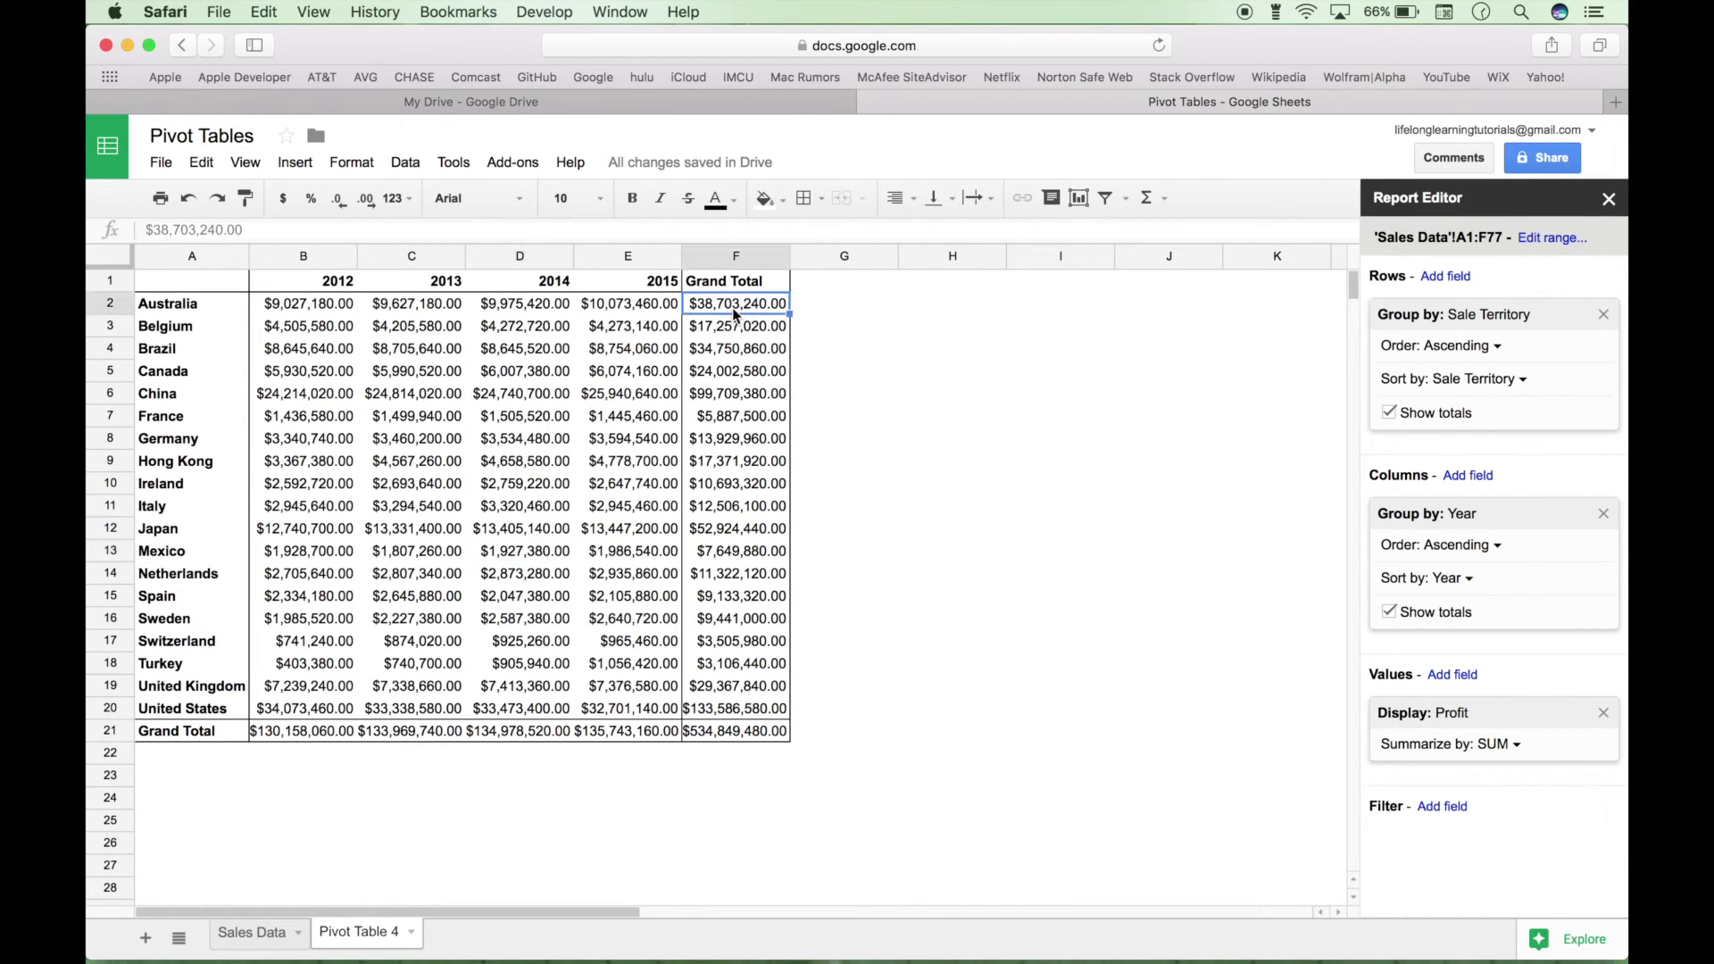
{"action": "left_click", "coordinate": [1524, 382]}
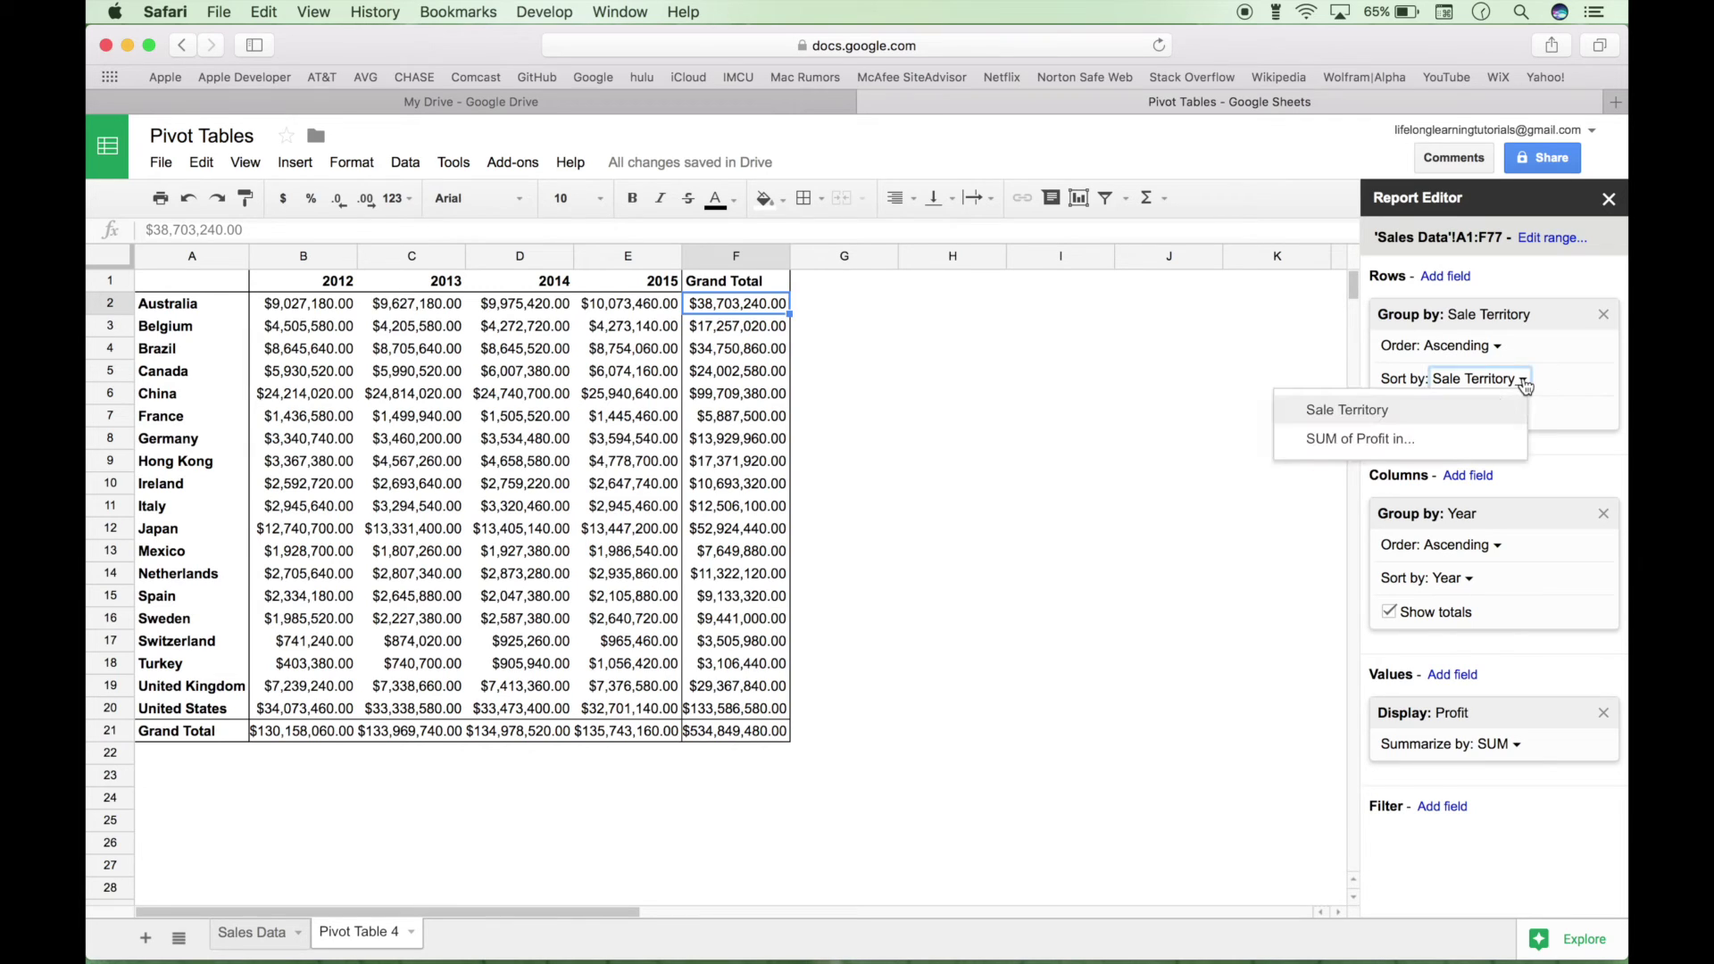
Sort the territory rows by Grand Total SUM of Profit in descending order.
{"action": "left_click", "coordinate": [1390, 439]}
{"action": "left_click", "coordinate": [1357, 459]}
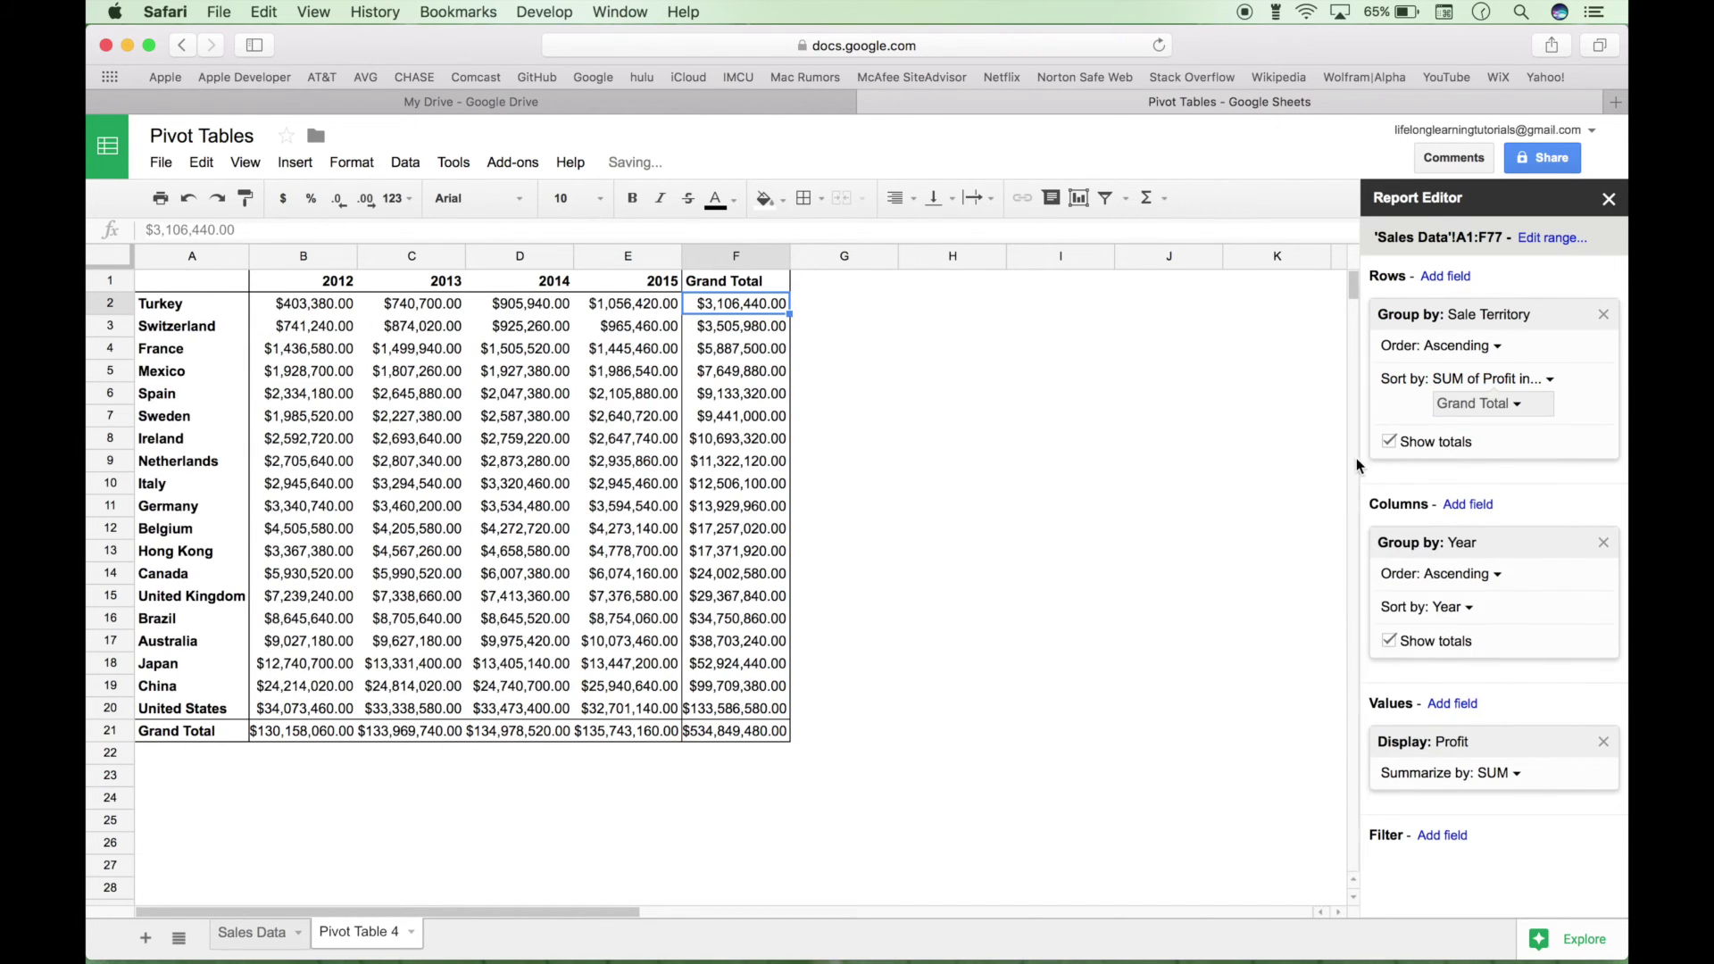
{"action": "left_click", "coordinate": [1494, 347]}
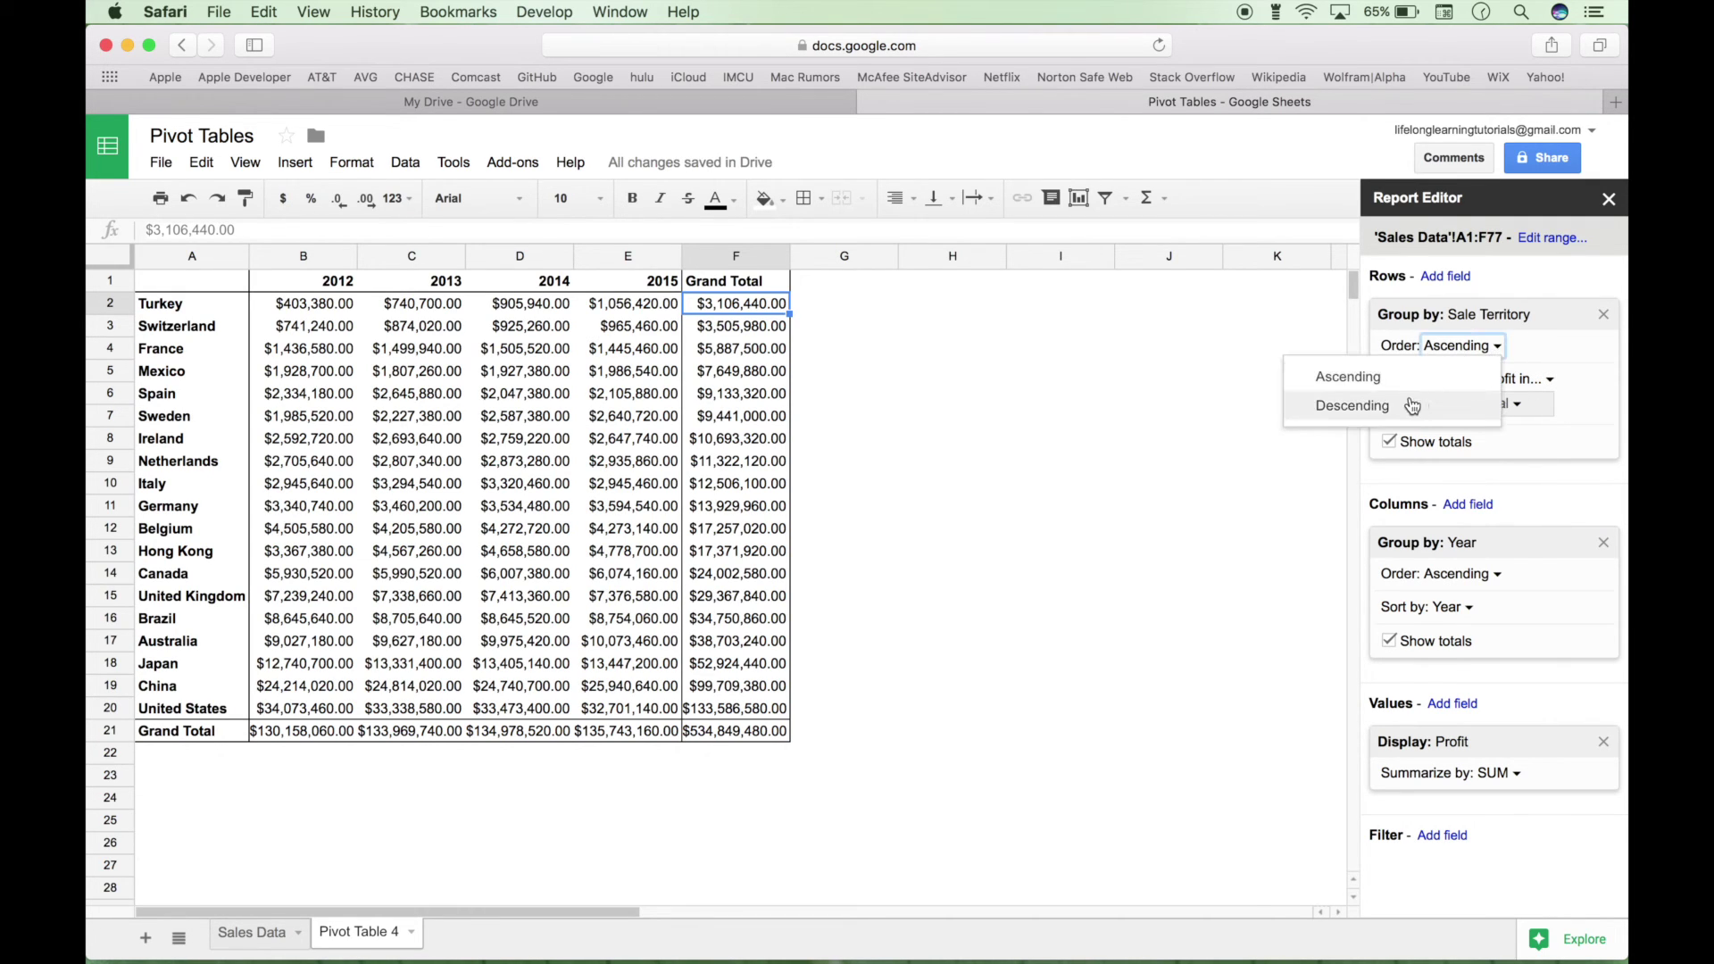
{"action": "left_click", "coordinate": [1352, 406]}
Widen column F so the Grand Total profit values fit.
{"action": "left_click", "coordinate": [871, 373]}
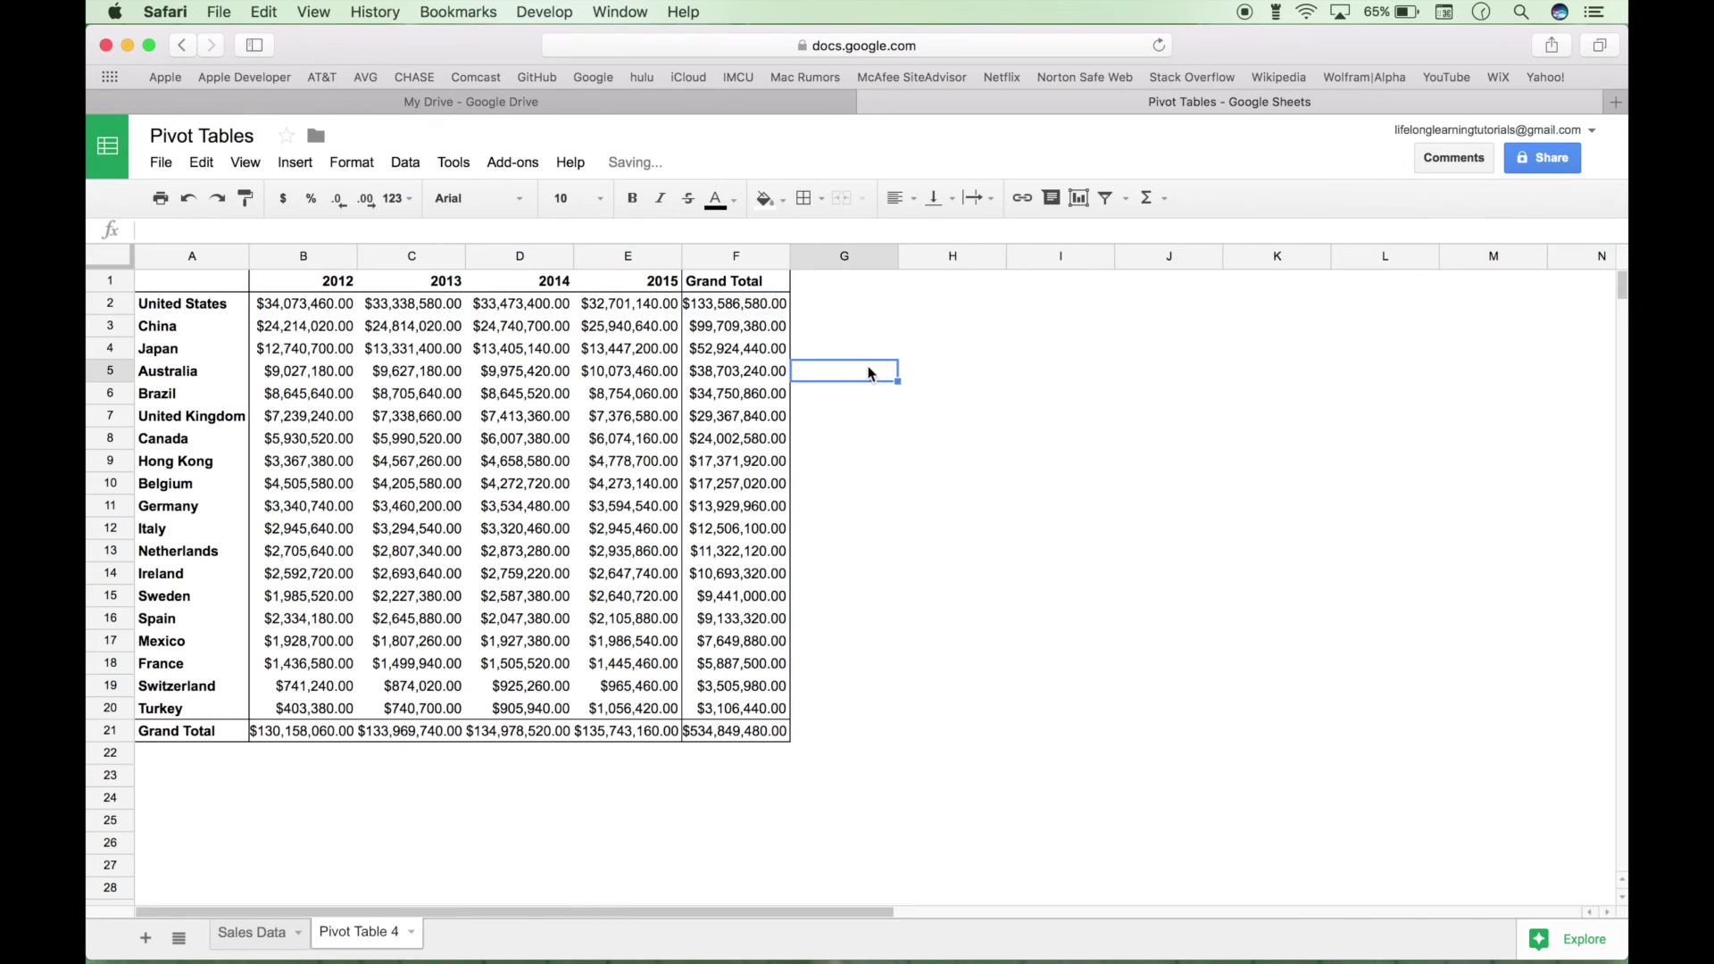
{"action": "double_click", "coordinate": [789, 255]}
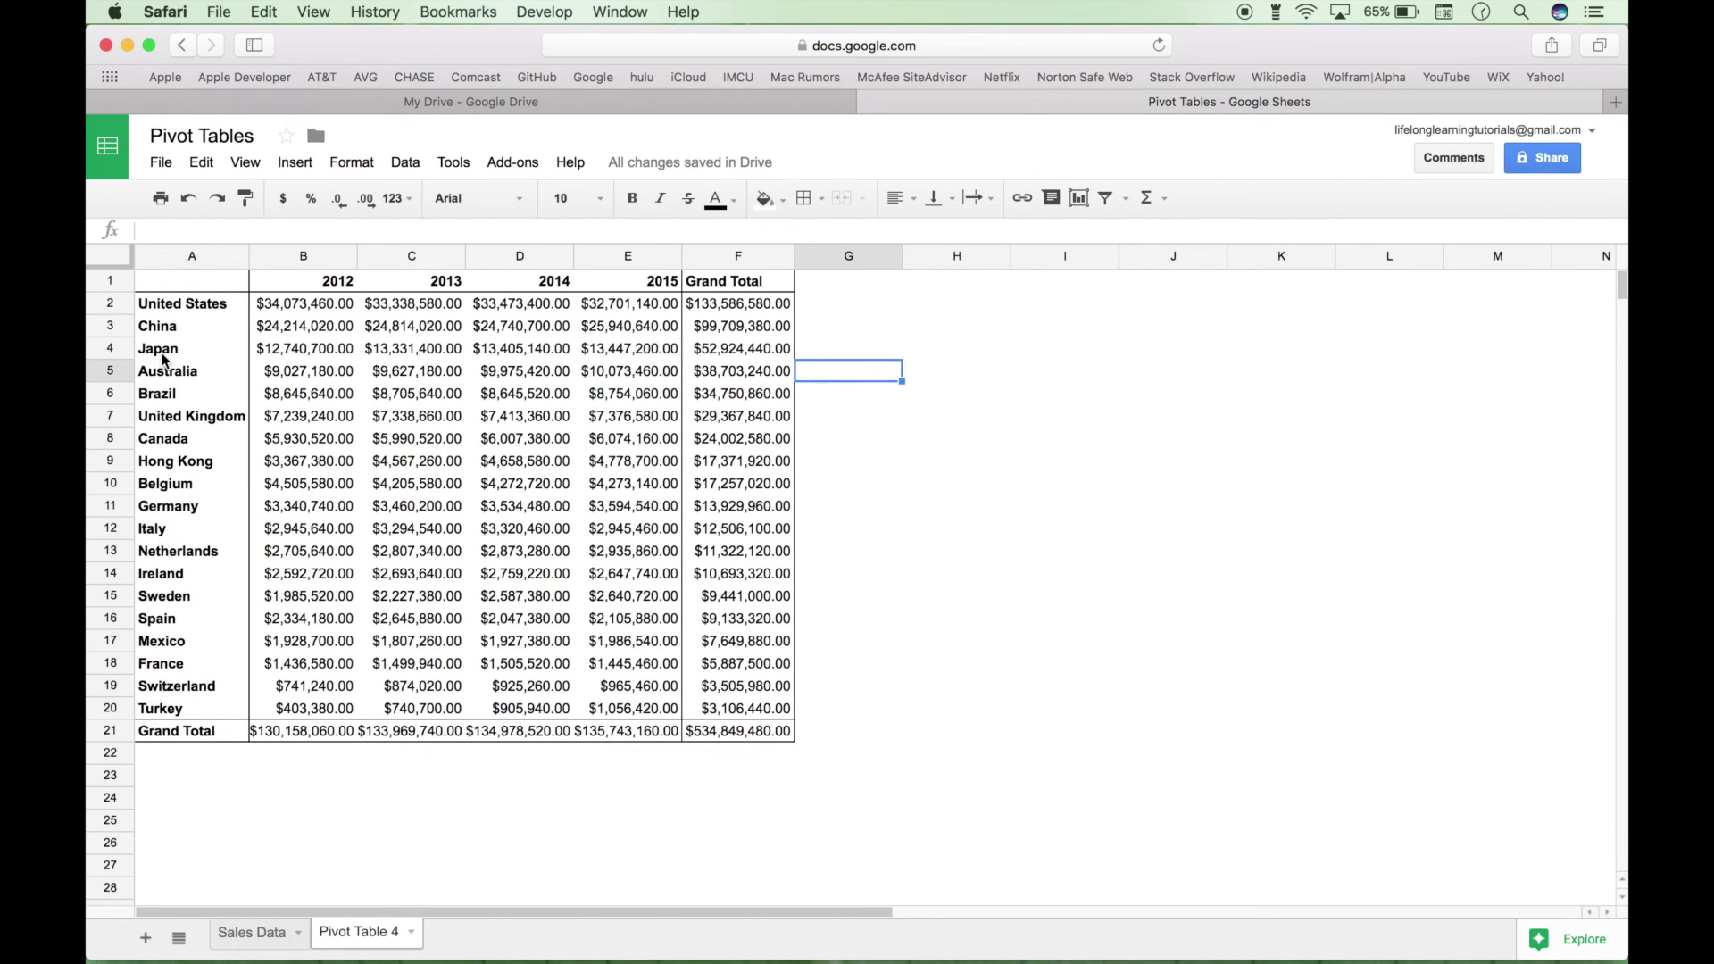
{"action": "left_click", "coordinate": [710, 300]}
{"action": "left_click", "coordinate": [712, 333]}
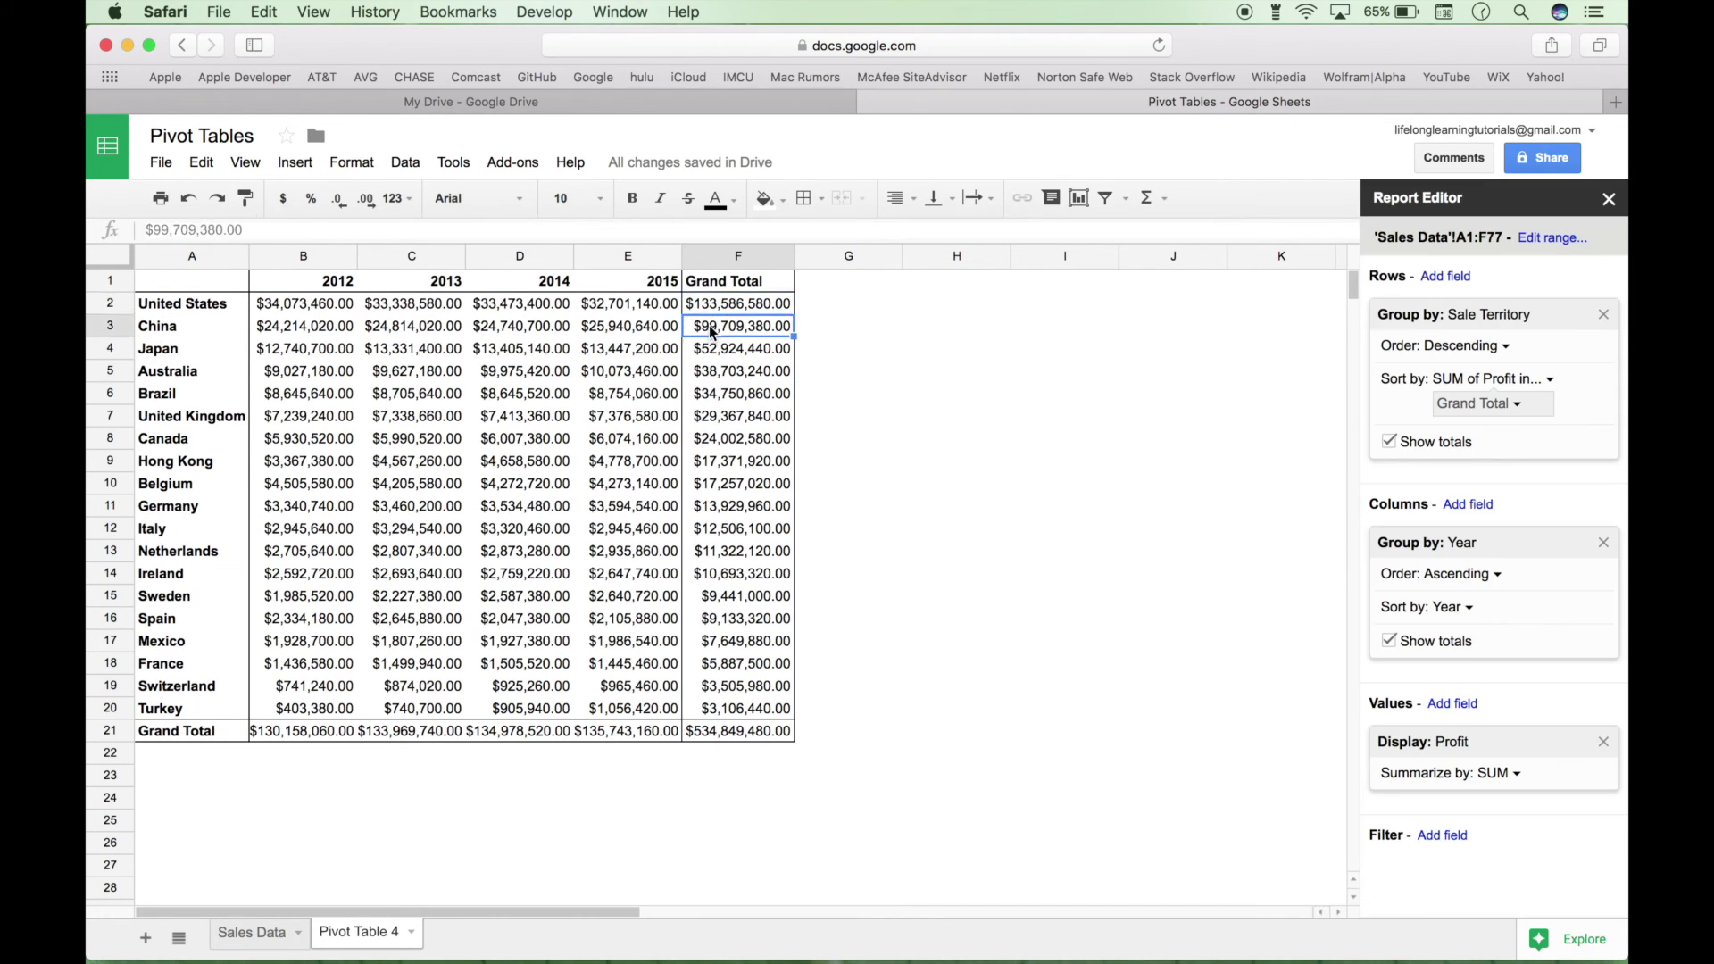
{"action": "left_click", "coordinate": [714, 359]}
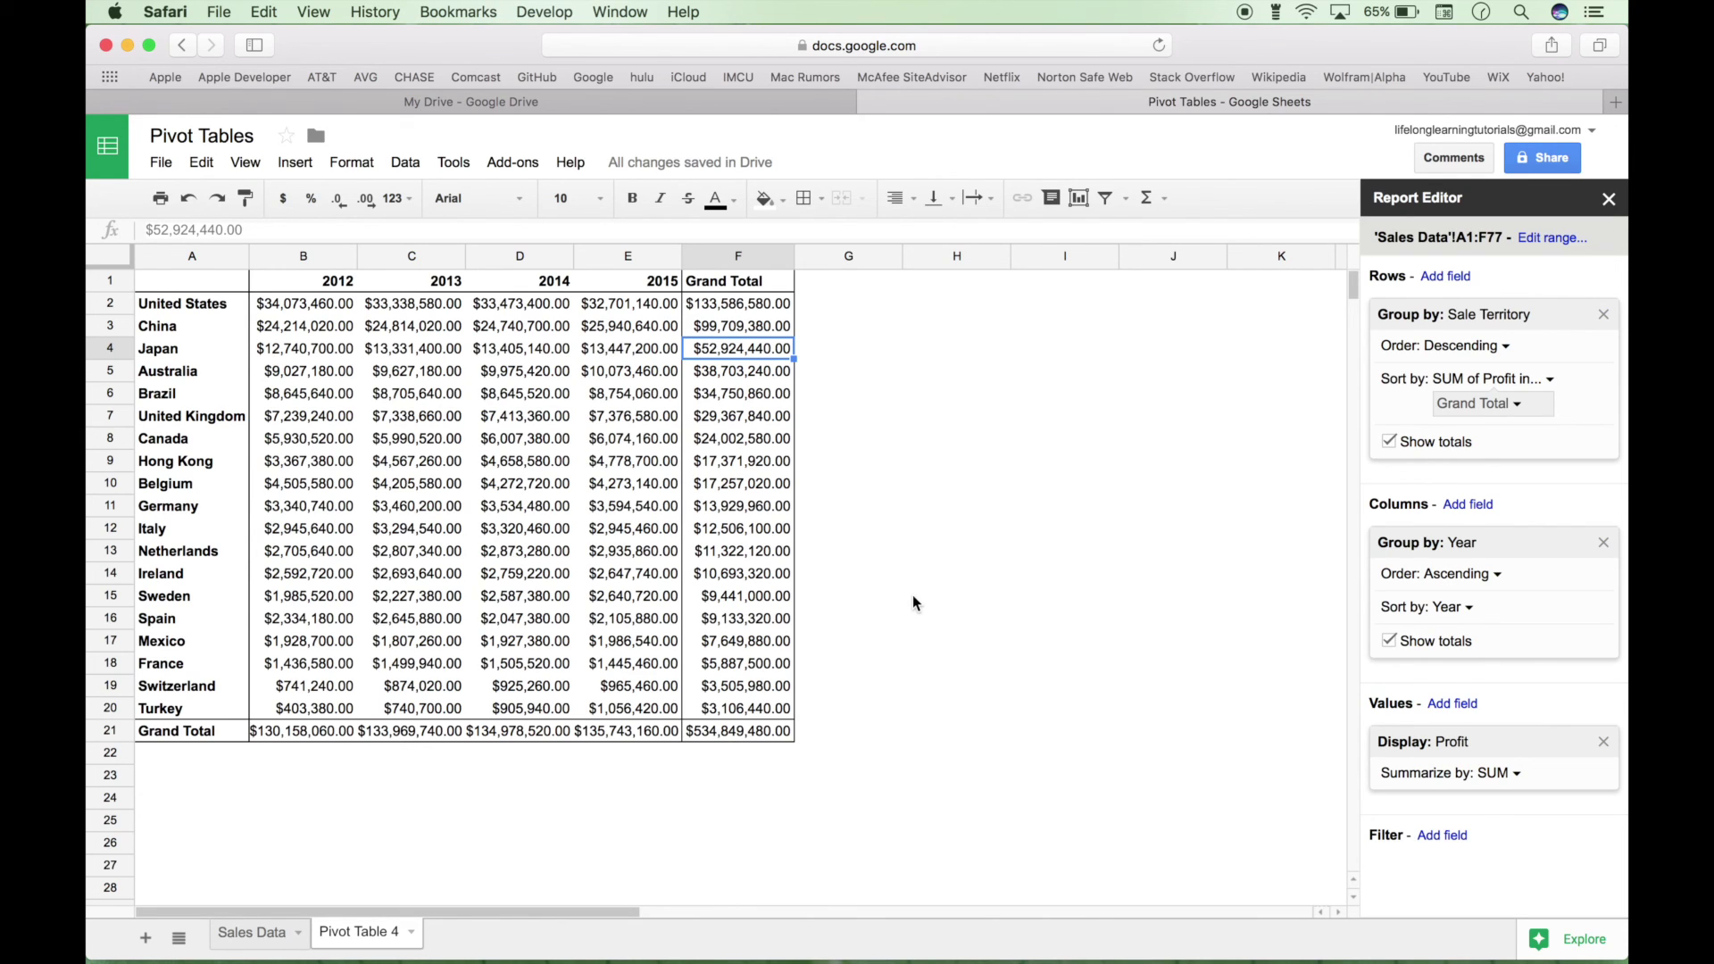
{"action": "key", "text": "ctrl+super+Escape"}
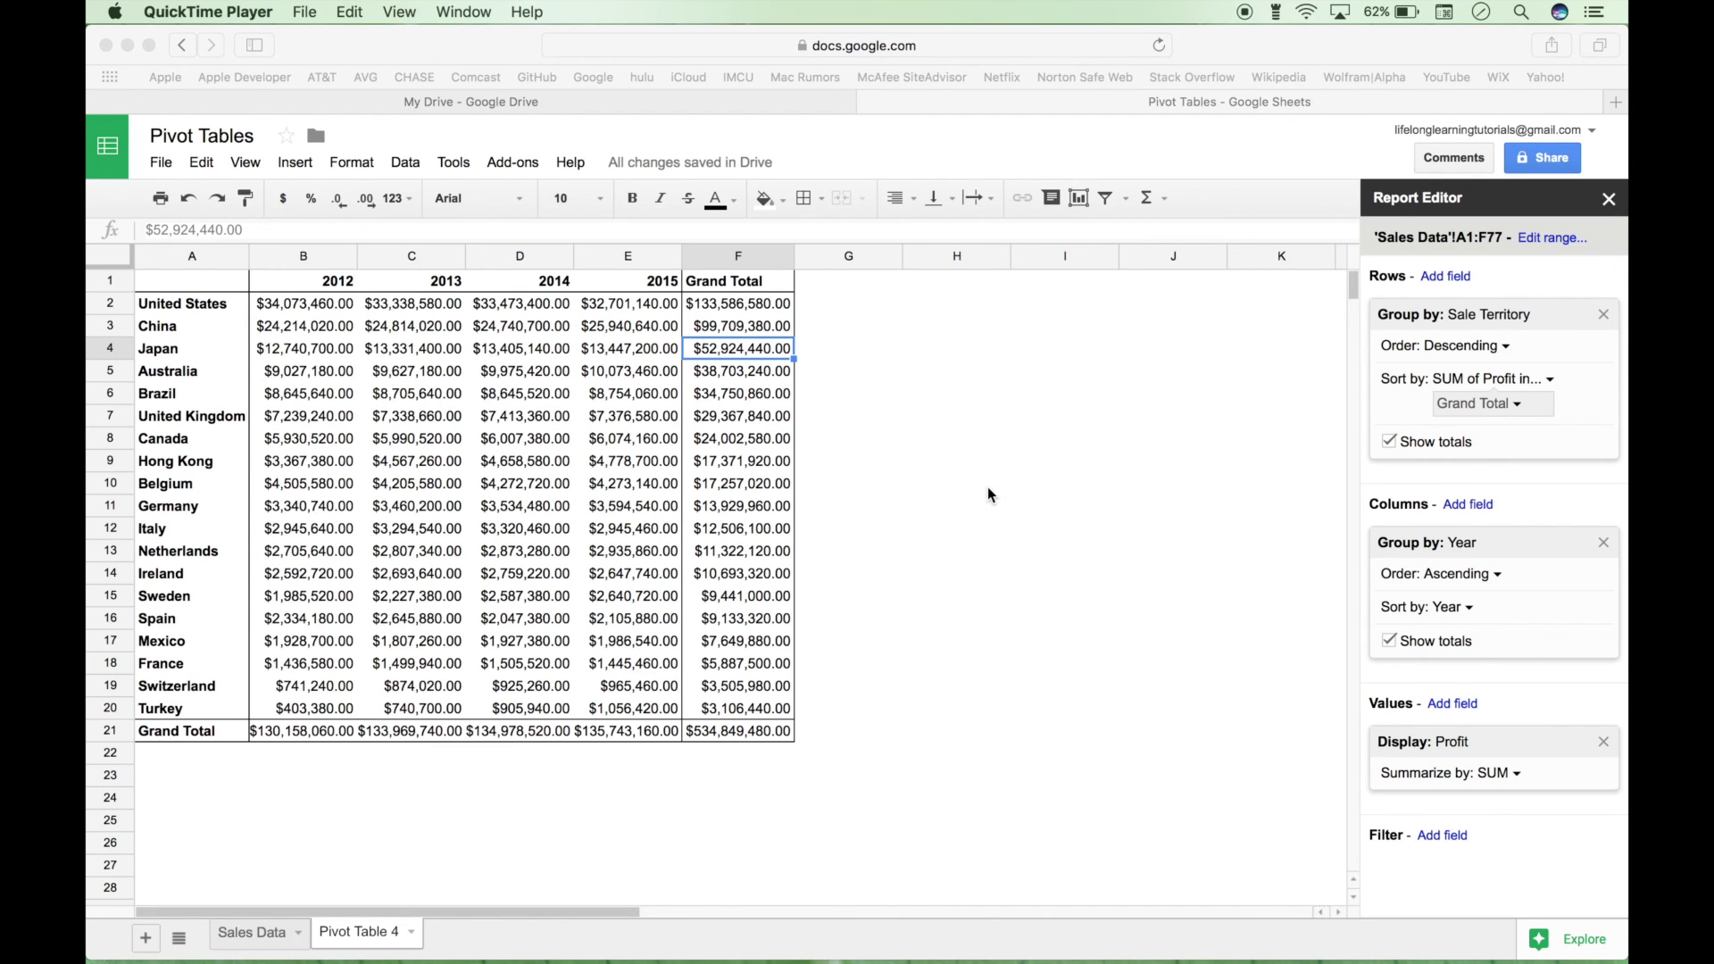